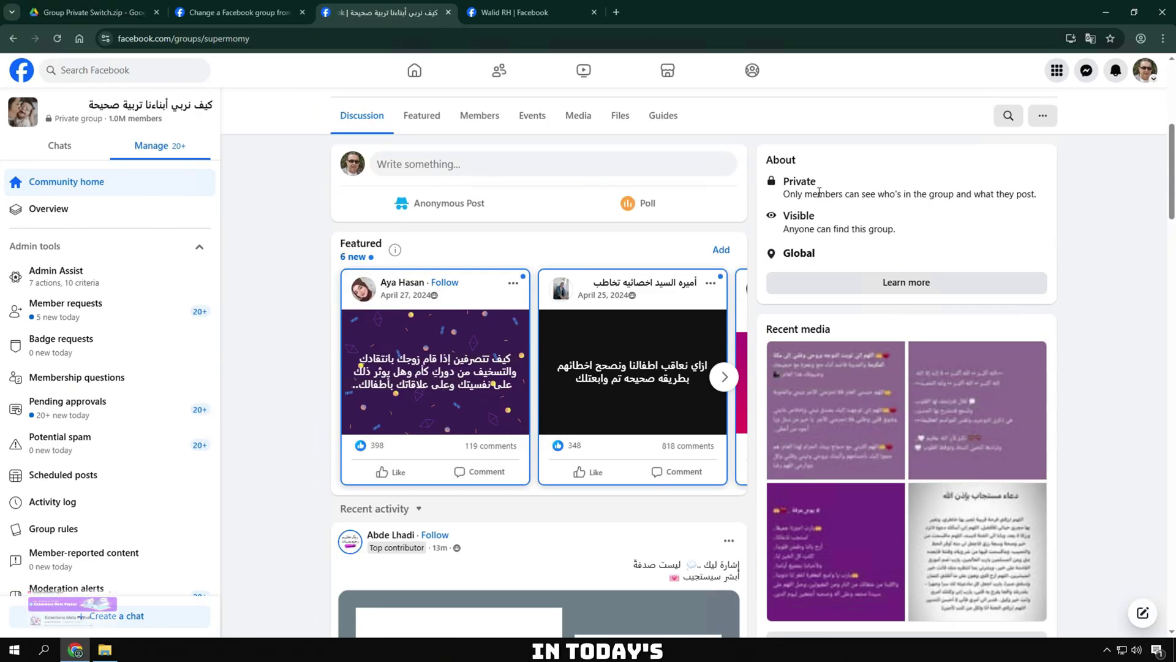
{"action": "scroll", "coordinate": [92, 368], "scroll_direction": "down", "scroll_amount": 5}
Open the group's settings page and expand its Privacy section
{"action": "left_click", "coordinate": [63, 401]}
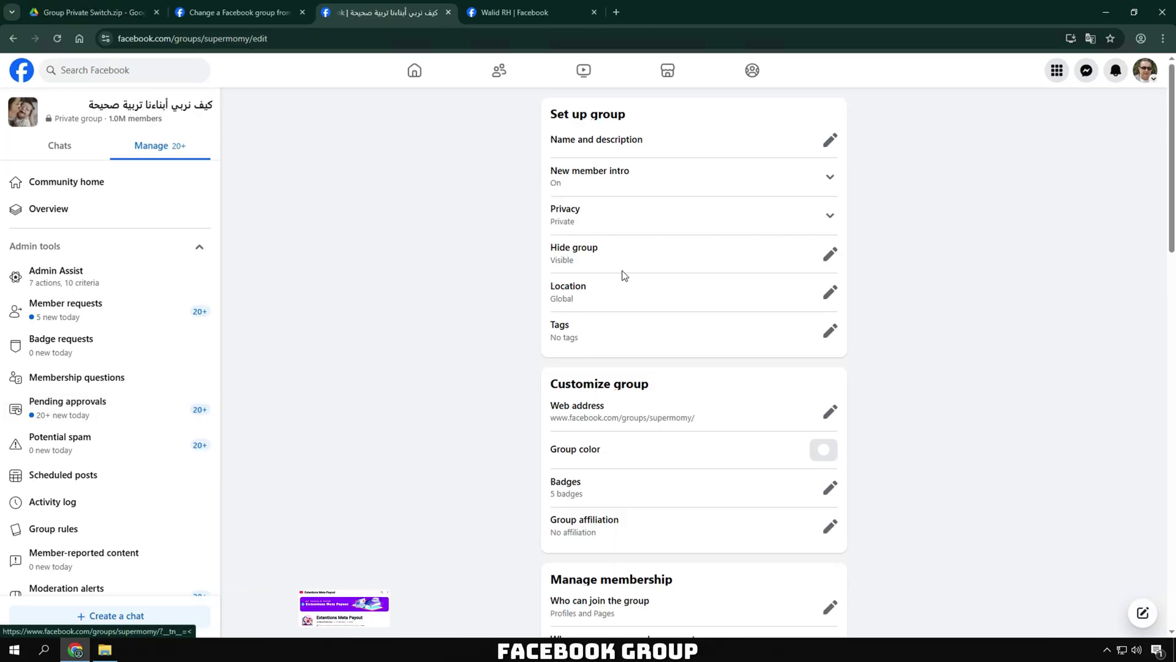
{"action": "double_click", "coordinate": [568, 212]}
{"action": "left_click", "coordinate": [830, 217]}
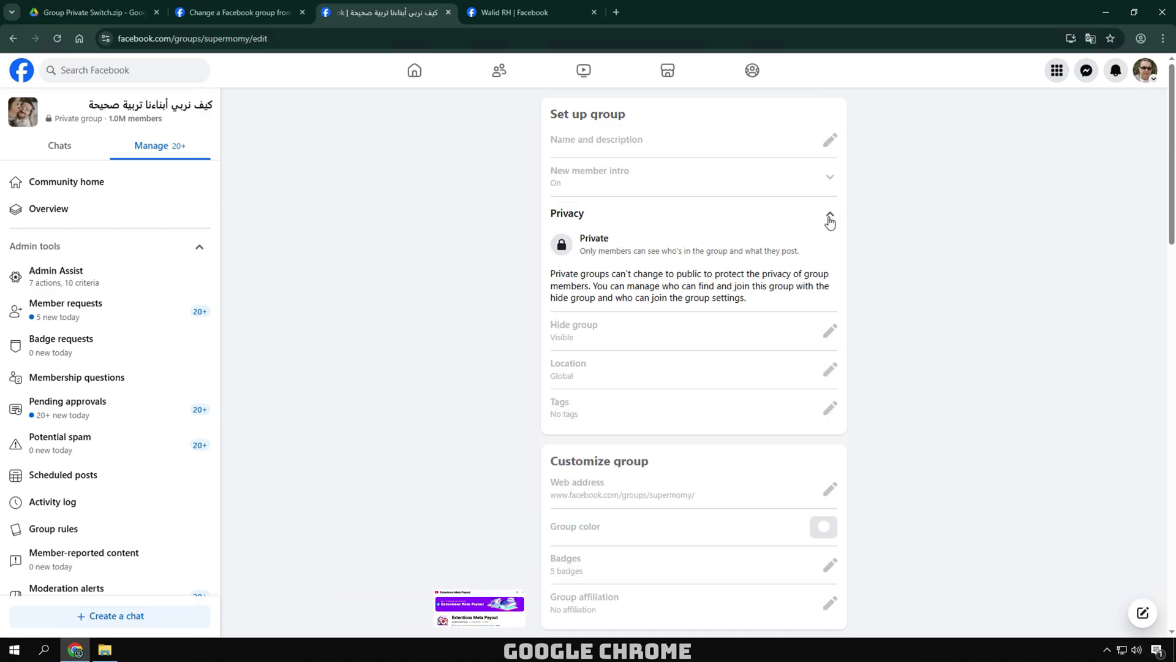
Read the Private option description and the note that private groups can't become public
{"action": "left_click_drag", "start_coordinate": [775, 279], "coordinate": [774, 301]}
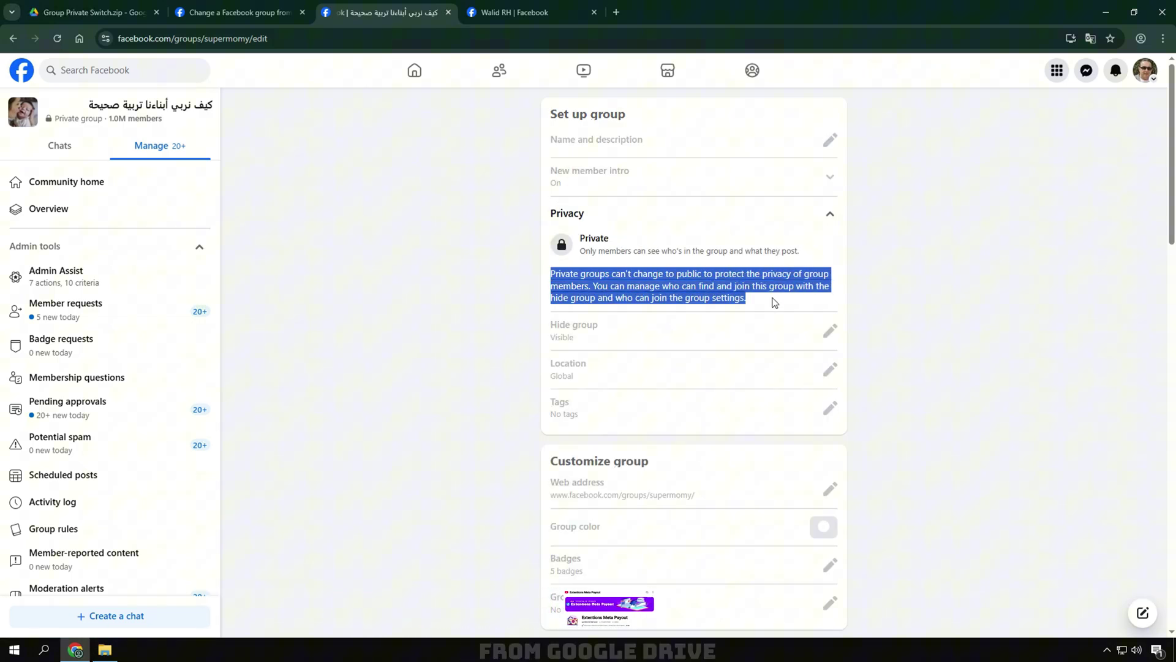
{"action": "left_click", "coordinate": [691, 287]}
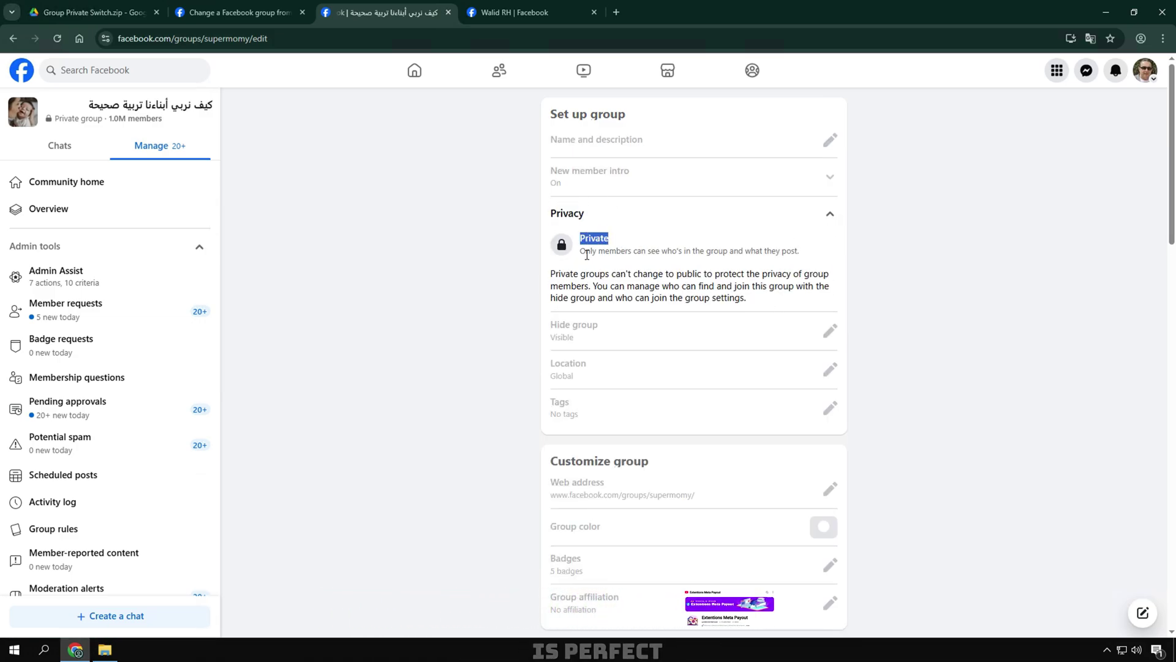
{"action": "left_click_drag", "start_coordinate": [587, 255], "coordinate": [807, 255]}
{"action": "left_click", "coordinate": [806, 255]}
{"action": "left_click_drag", "start_coordinate": [550, 274], "coordinate": [746, 298]}
{"action": "left_click", "coordinate": [746, 298]}
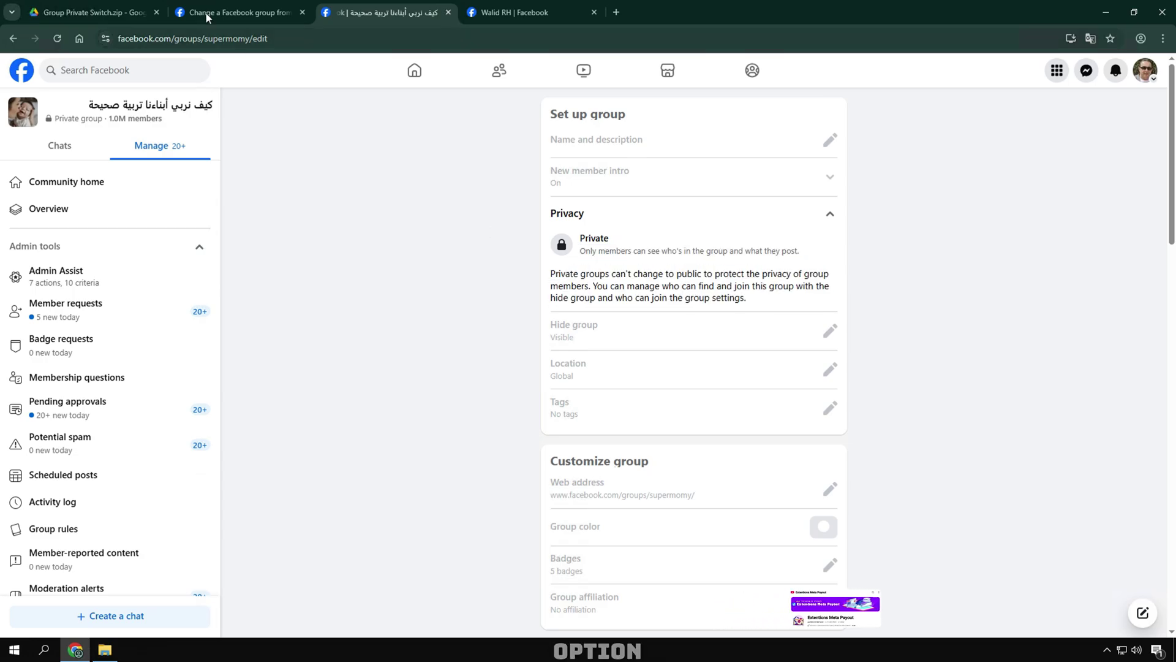
Read the help article's definitions of public and private groups
{"action": "left_click", "coordinate": [207, 14]}
{"action": "left_click_drag", "start_coordinate": [469, 142], "coordinate": [799, 158]}
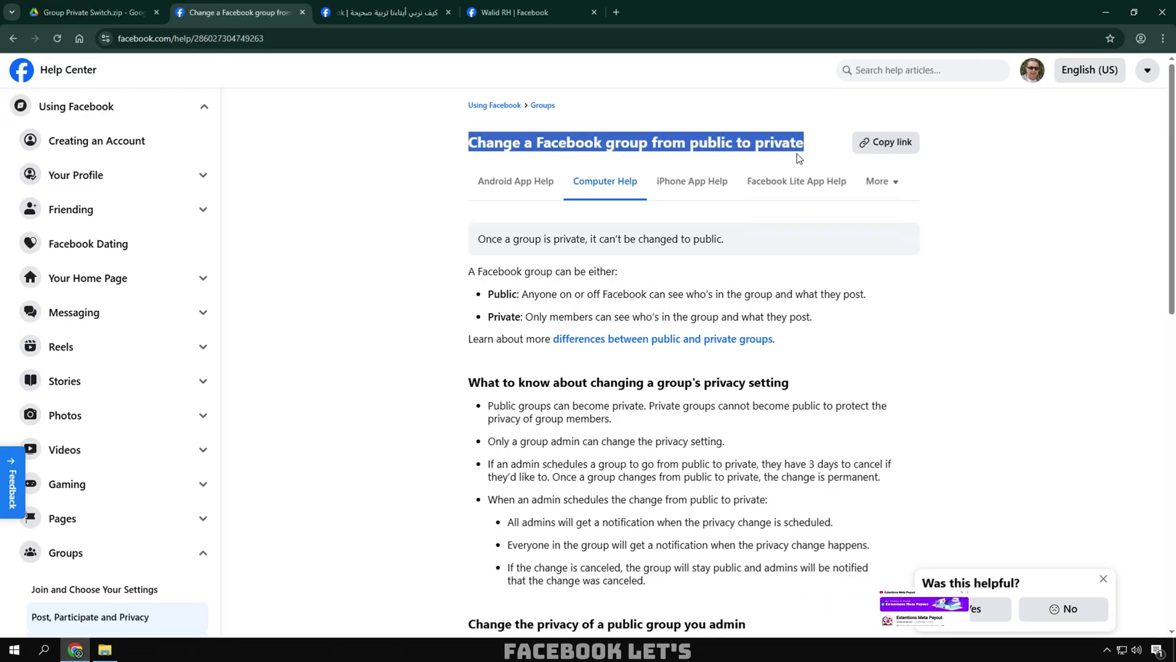
{"action": "left_click_drag", "start_coordinate": [472, 274], "coordinate": [734, 262]}
{"action": "left_click_drag", "start_coordinate": [883, 297], "coordinate": [420, 344]}
{"action": "left_click", "coordinate": [505, 295]}
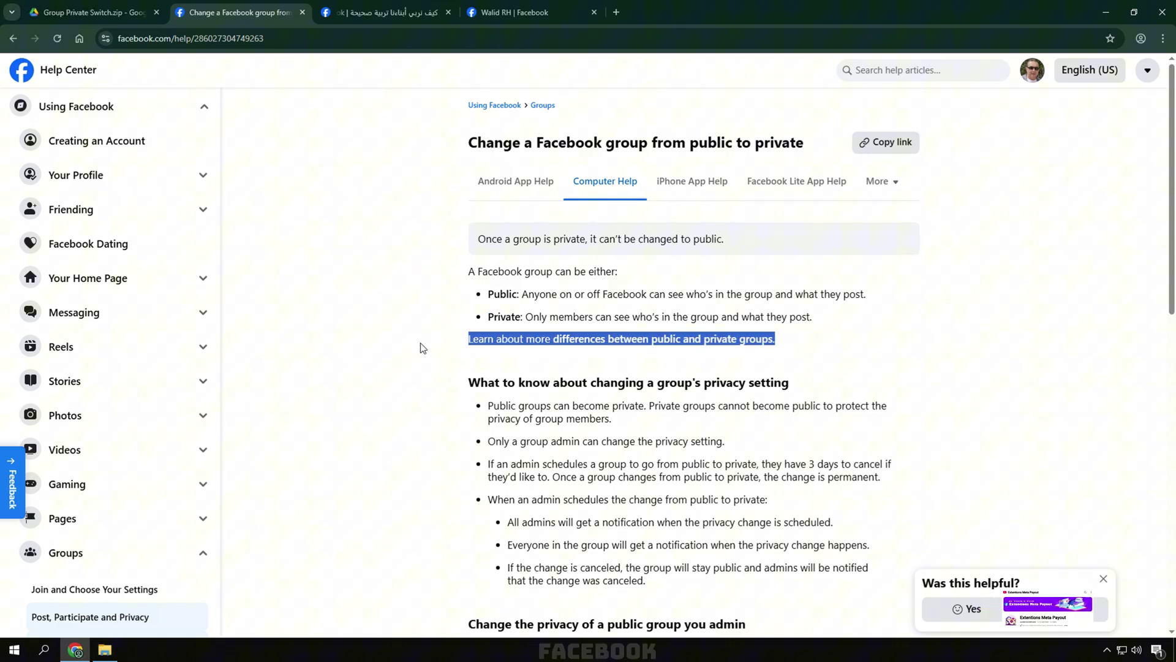
Review the rules on scheduling privacy changes, then move to the Google Drive zip download
{"action": "scroll", "coordinate": [466, 354], "scroll_direction": "down", "scroll_amount": 4}
{"action": "left_click", "coordinate": [458, 347]}
{"action": "scroll", "coordinate": [460, 345], "scroll_direction": "up", "scroll_amount": 2}
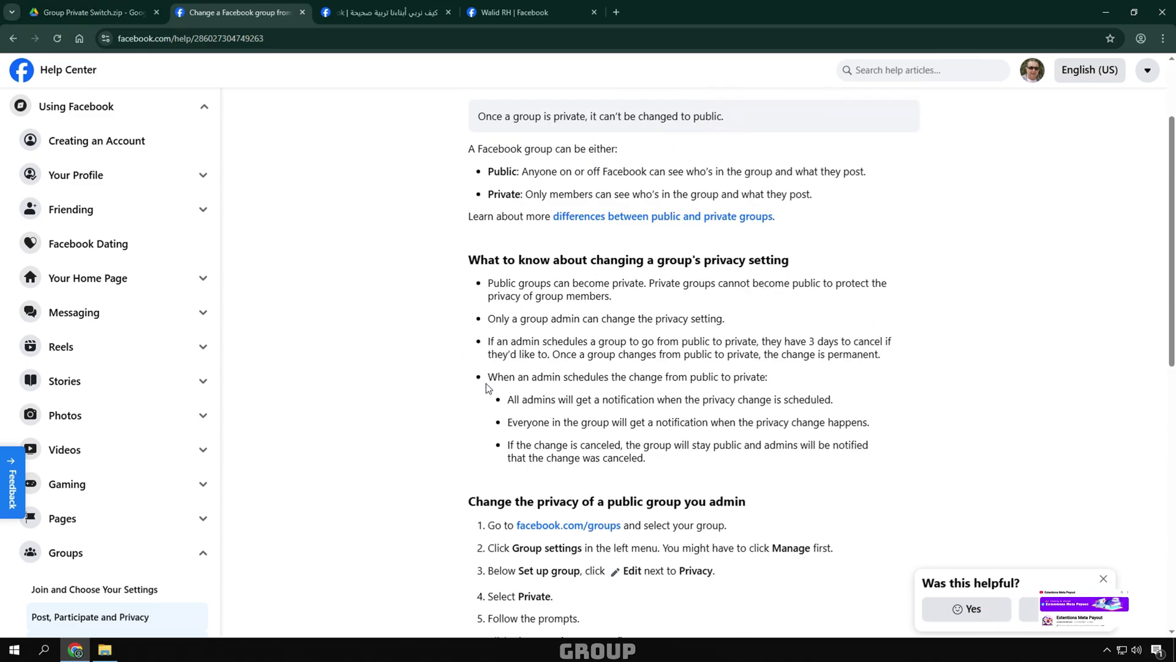
{"action": "left_click_drag", "start_coordinate": [489, 350], "coordinate": [746, 502]}
{"action": "key", "text": "ctrl+Tab"}
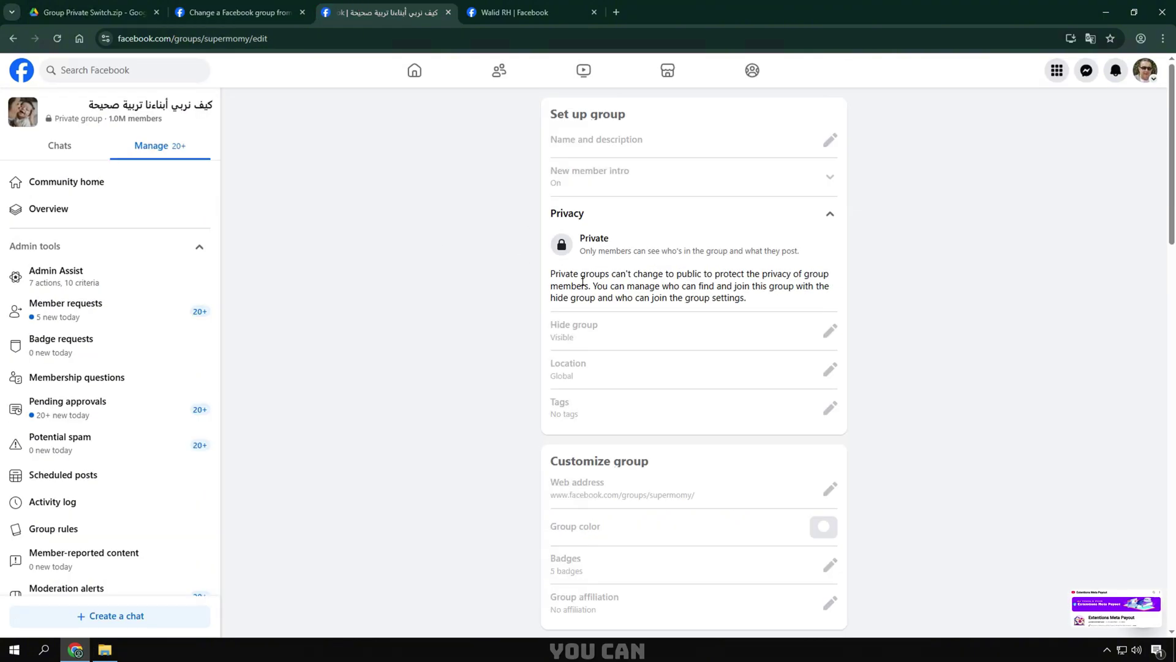
{"action": "left_click", "coordinate": [52, 5]}
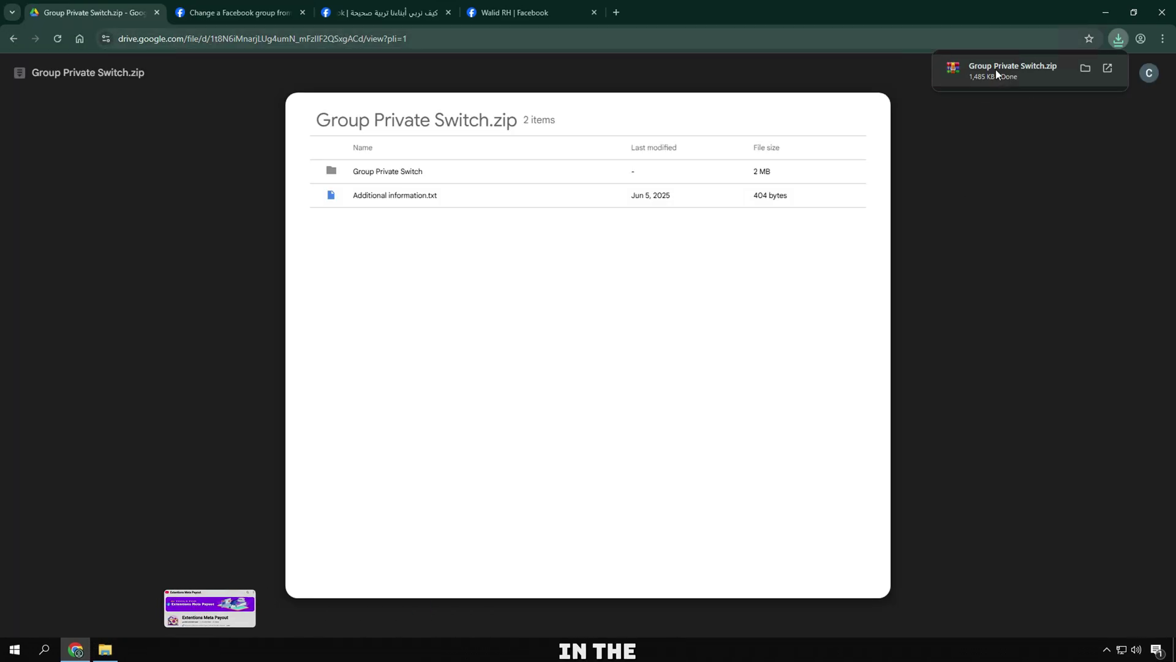
Open Chrome's Extensions management page via the ⋮ menu and turn on Developer mode
{"action": "left_click", "coordinate": [1162, 39]}
{"action": "mouse_move", "coordinate": [1010, 271]}
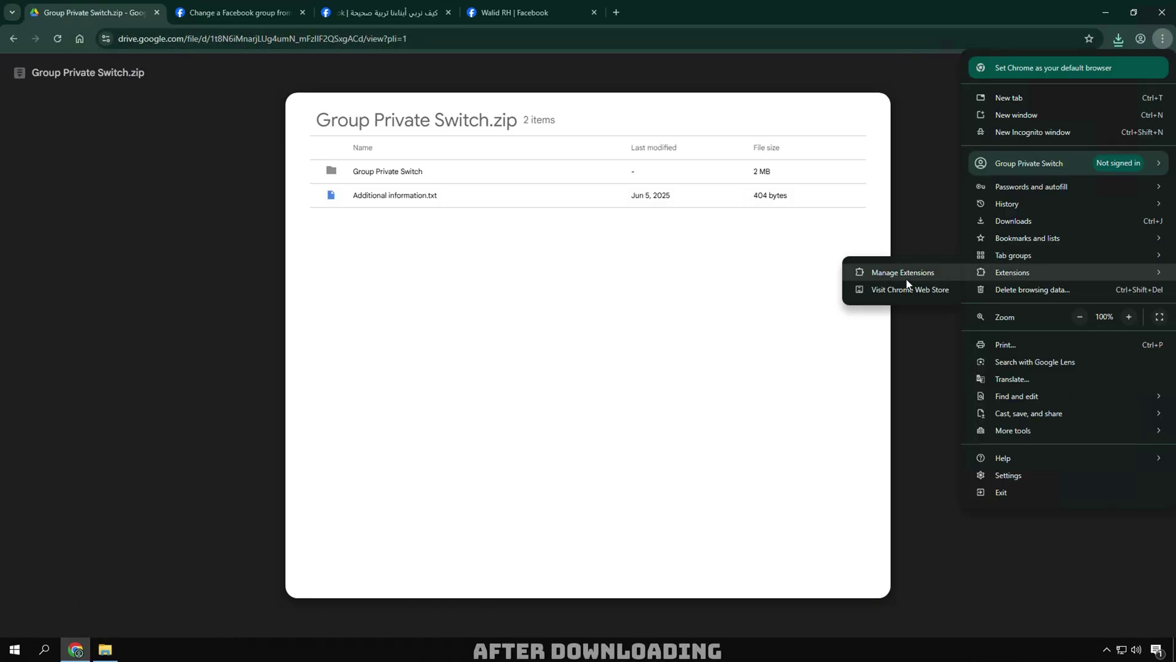
{"action": "left_click", "coordinate": [874, 273]}
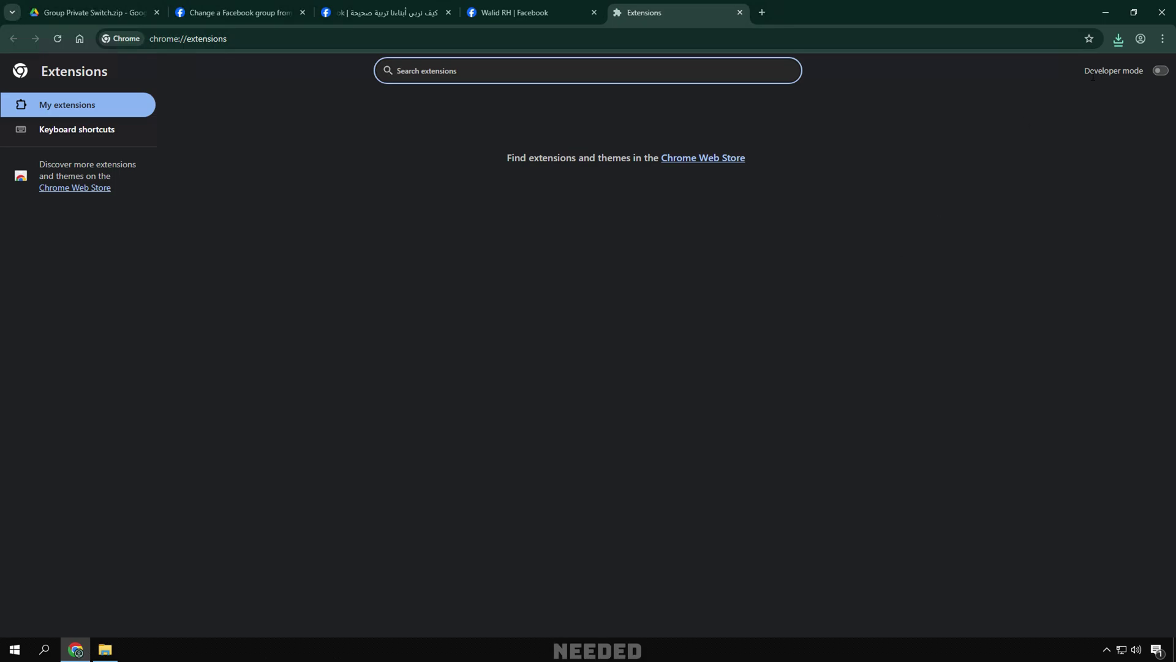
{"action": "left_click", "coordinate": [1159, 71]}
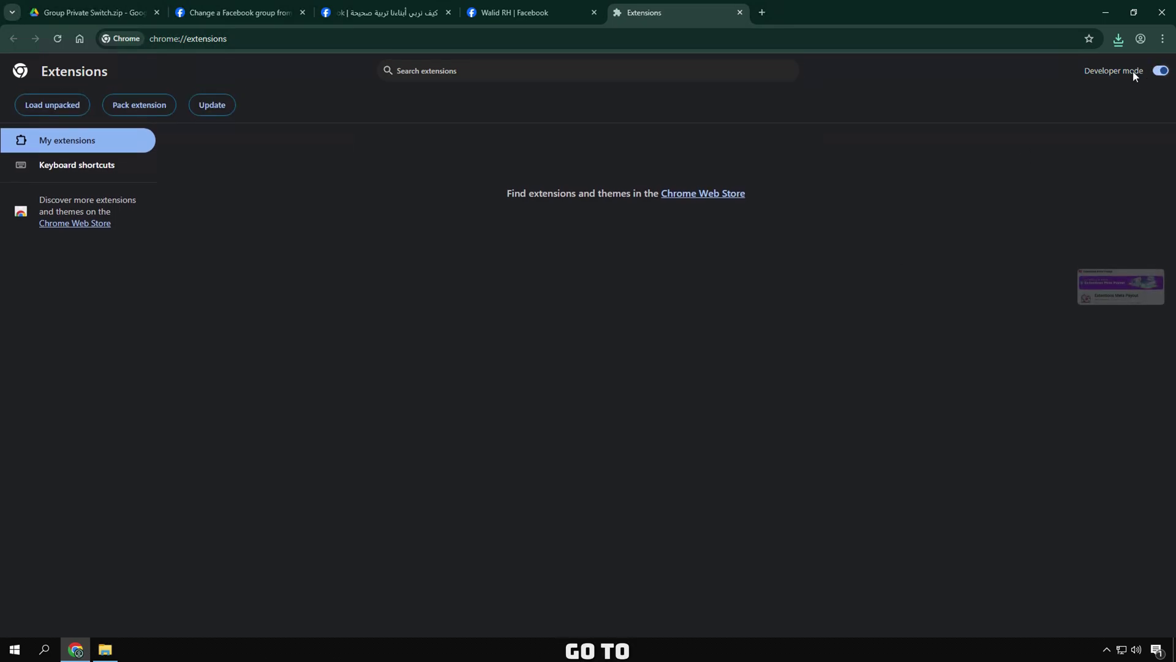
{"action": "left_click", "coordinate": [1117, 38]}
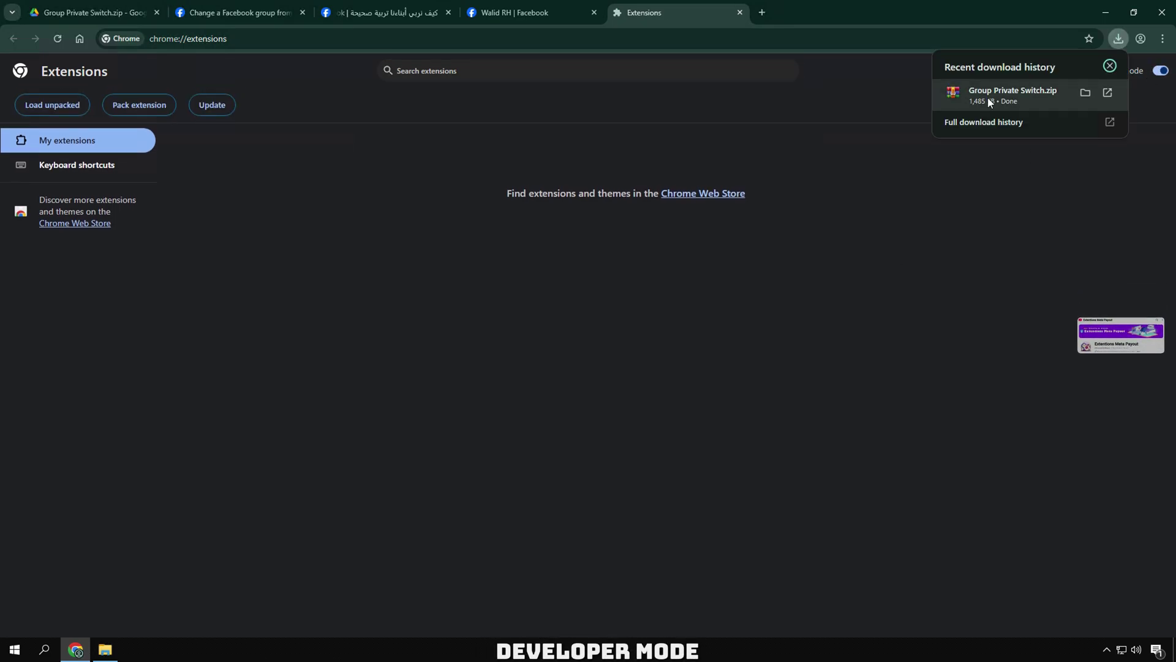
Extract Group Private Switch.zip with the WinRAR wizard to a Desktop folder and drag it onto chrome://extensions
{"action": "left_click", "coordinate": [969, 96]}
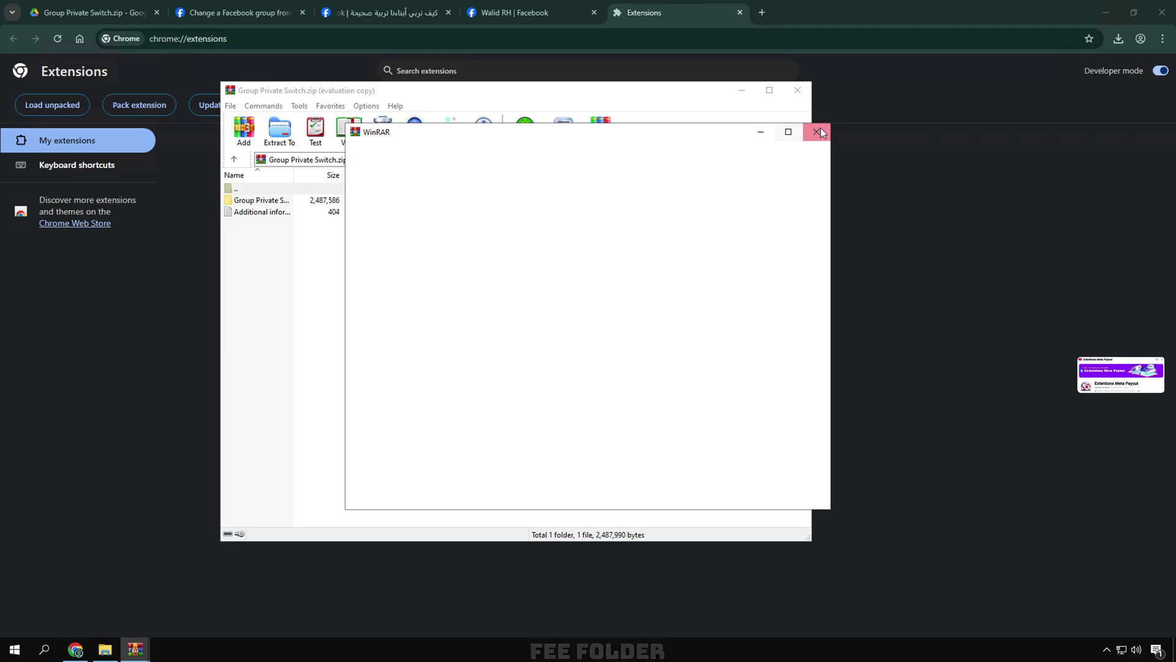
{"action": "left_click", "coordinate": [810, 128]}
{"action": "left_click_drag", "start_coordinate": [926, 127], "coordinate": [948, 129]}
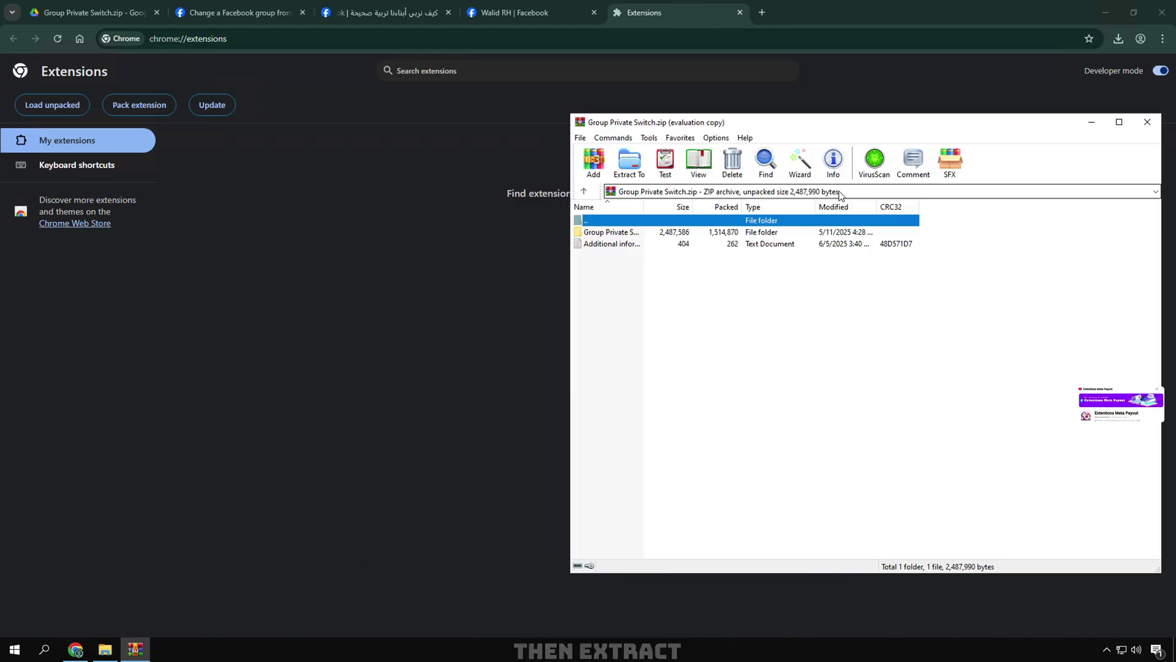
{"action": "left_click", "coordinate": [800, 171]}
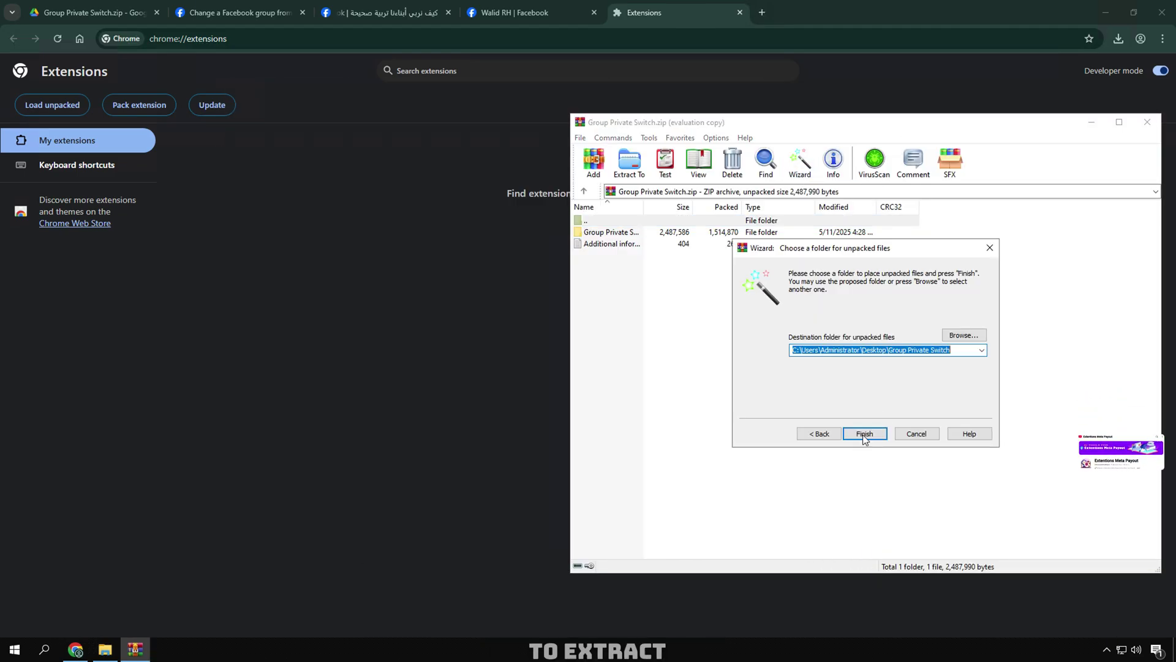
{"action": "left_click", "coordinate": [866, 437]}
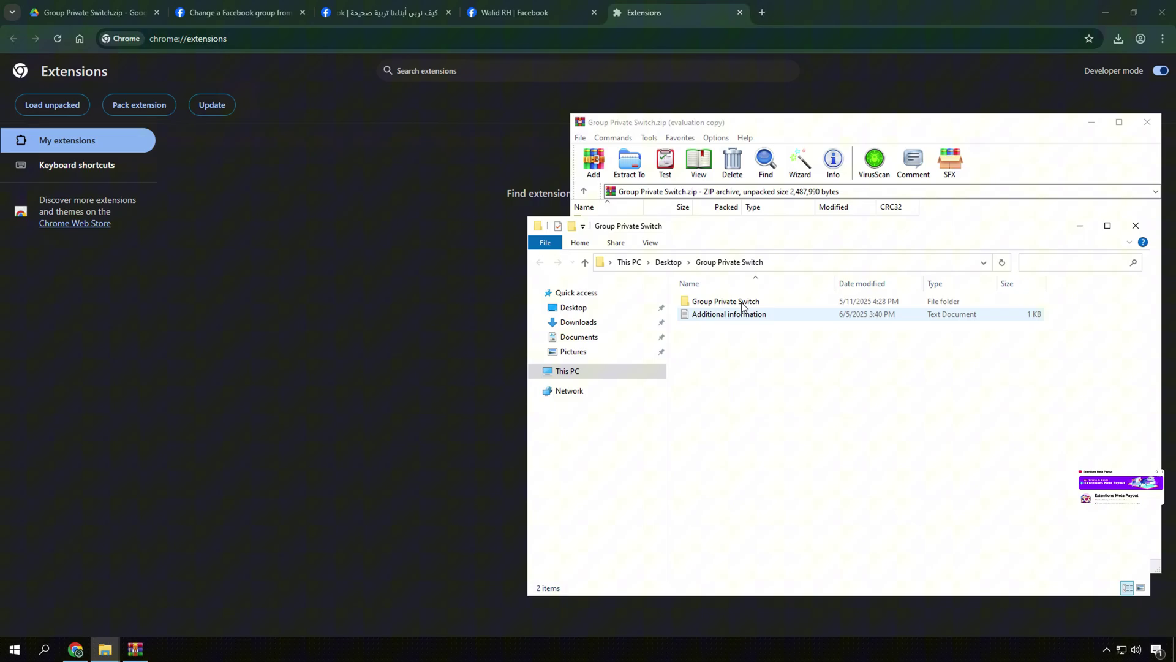
{"action": "left_click_drag", "start_coordinate": [720, 300], "coordinate": [300, 255]}
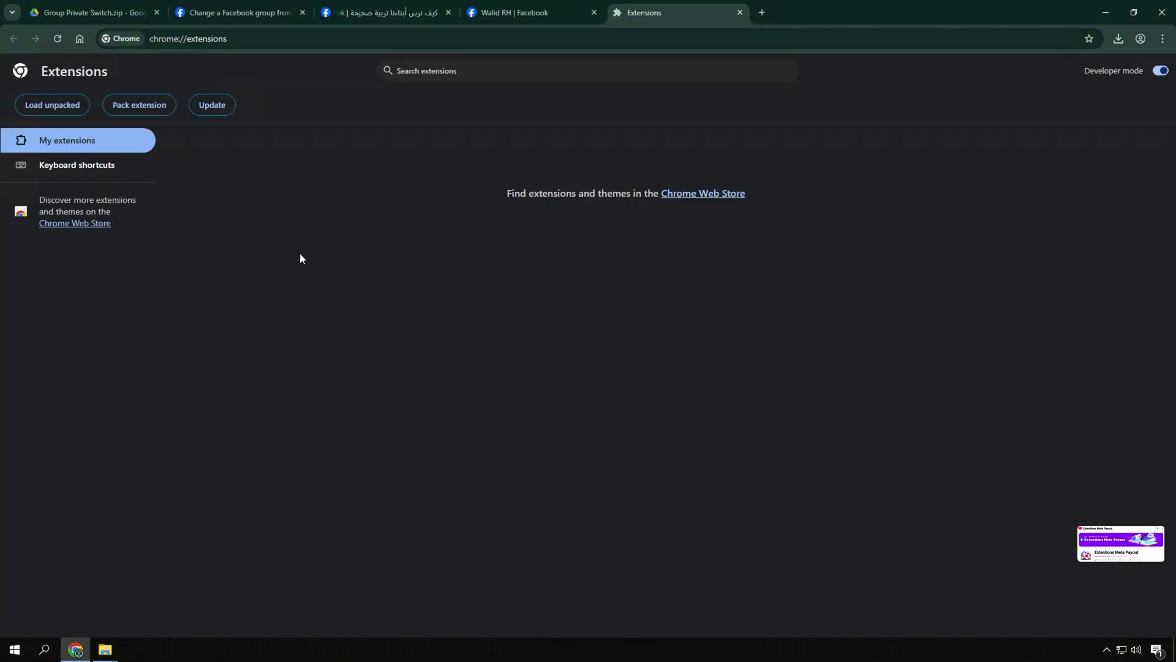
Load the Group Private Switch folder as an extension, update it, and pin it to the toolbar
{"action": "left_click_drag", "start_coordinate": [307, 194], "coordinate": [381, 194]}
{"action": "left_click", "coordinate": [451, 292]}
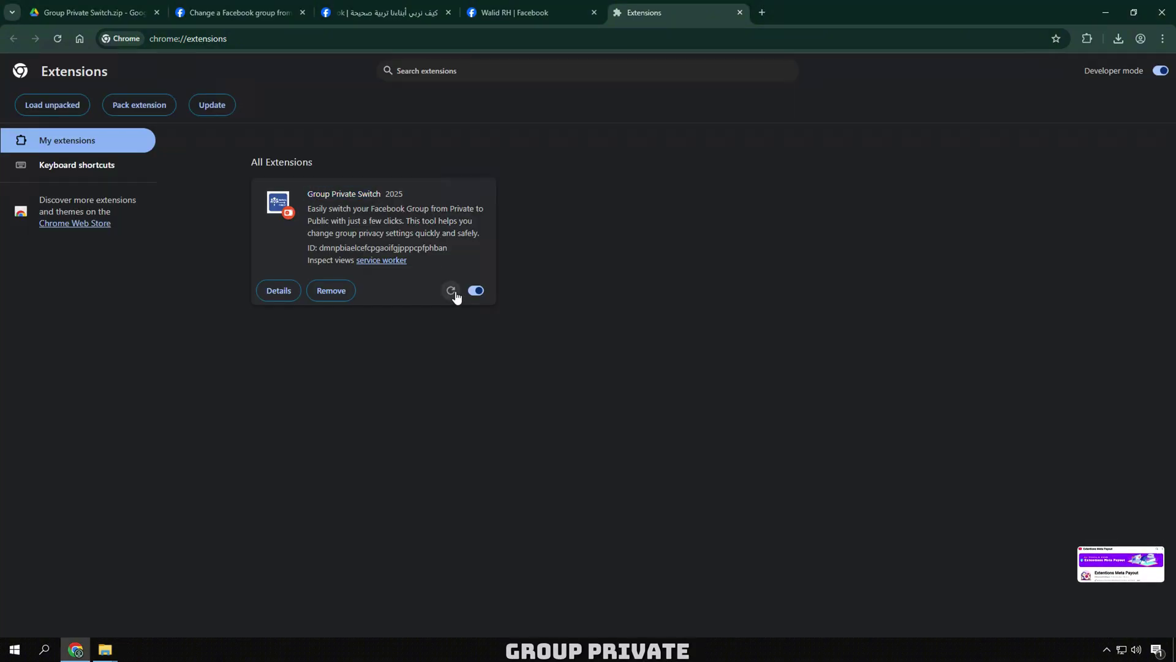
{"action": "left_click", "coordinate": [208, 106]}
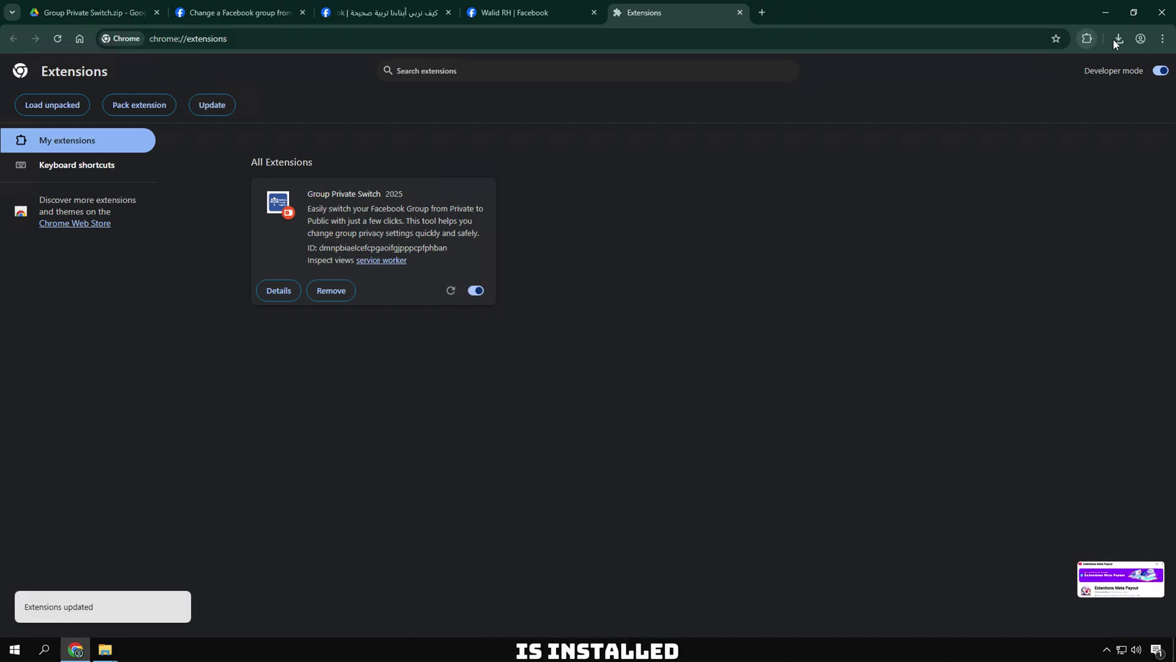
{"action": "left_click", "coordinate": [1086, 38]}
{"action": "left_click", "coordinate": [1042, 136]}
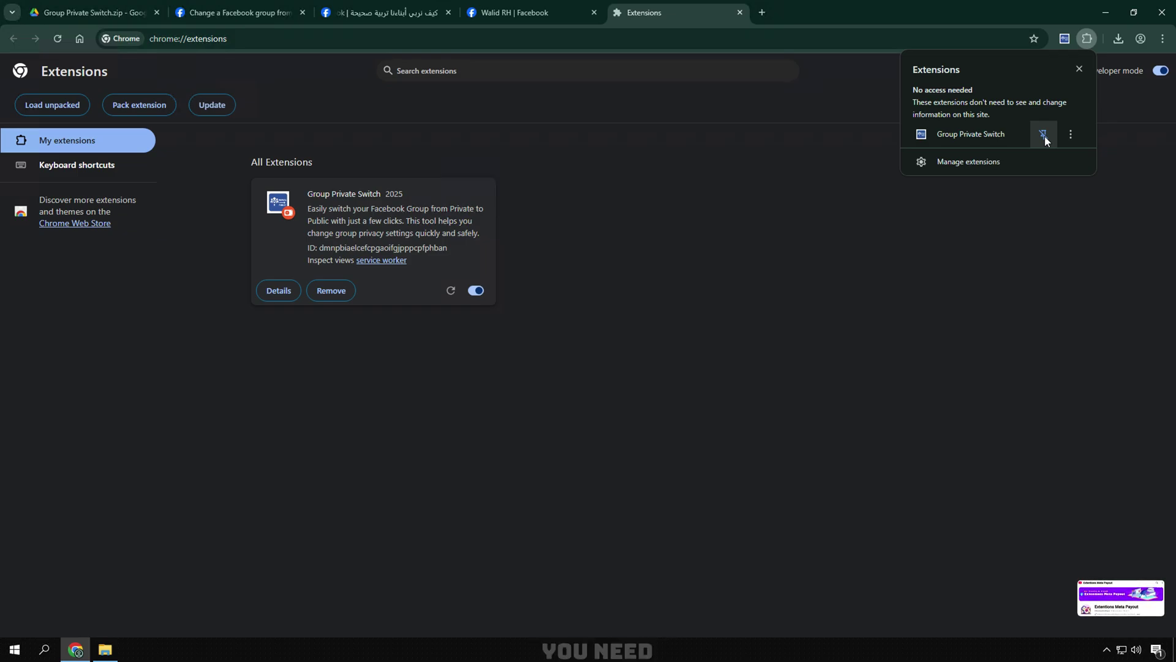
Open the Group Private Switch form, read its heading and intro, and choose Private → Public
{"action": "left_click", "coordinate": [949, 132]}
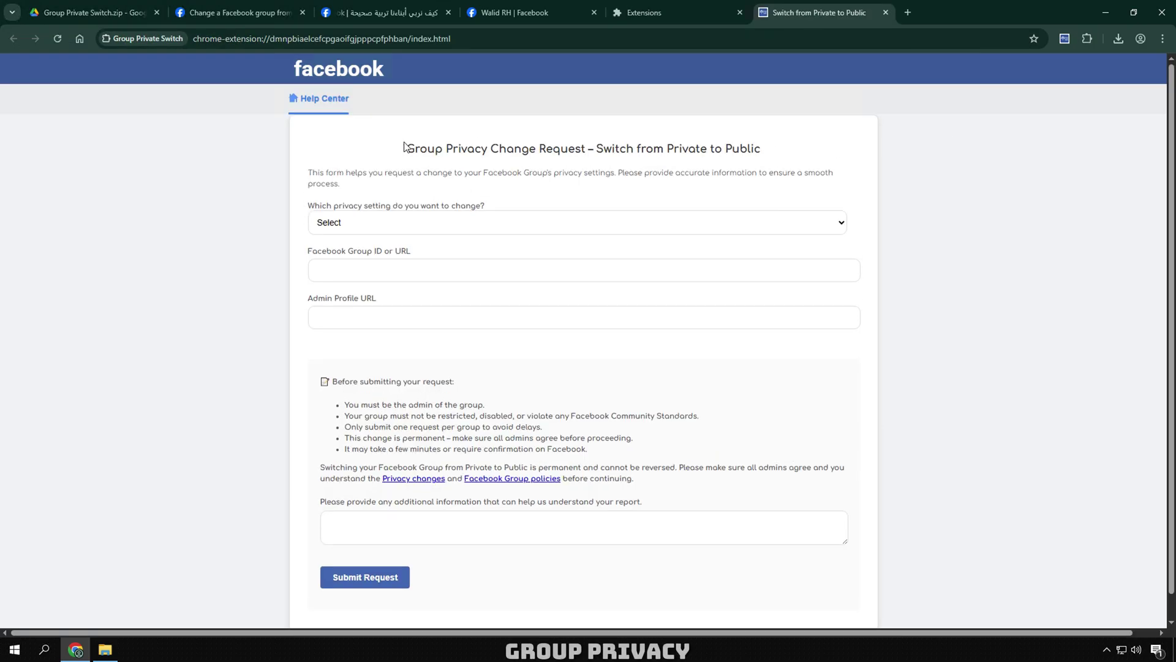
{"action": "left_click_drag", "start_coordinate": [404, 146], "coordinate": [767, 152]}
{"action": "left_click", "coordinate": [774, 151]}
{"action": "triple_click", "coordinate": [572, 150]}
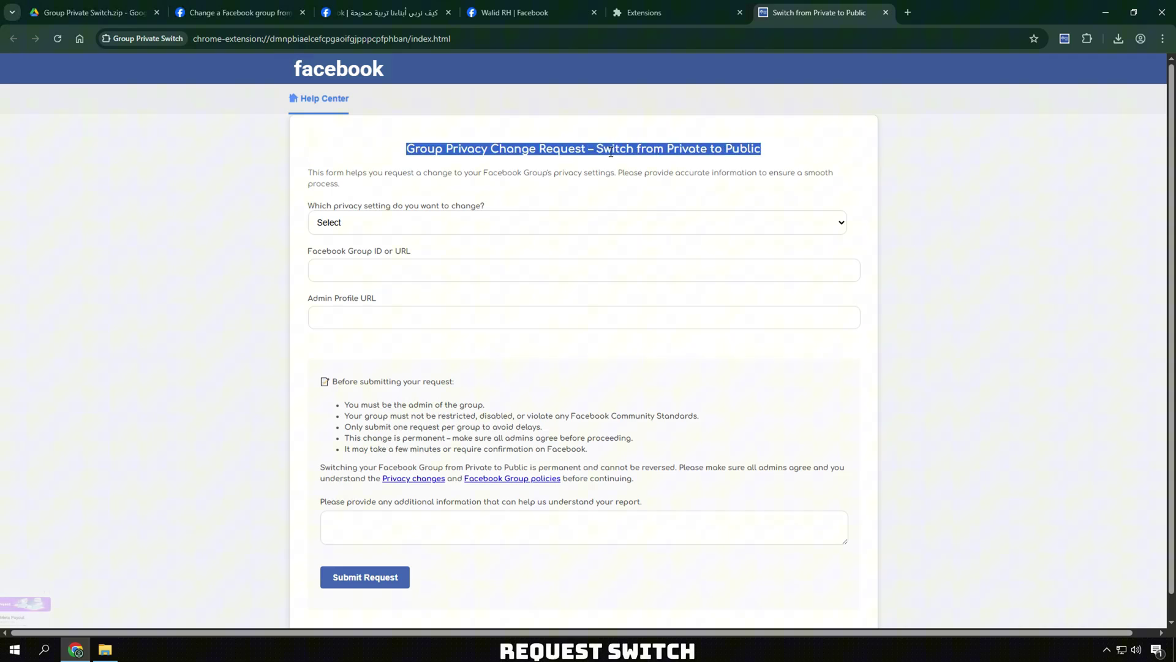
{"action": "left_click", "coordinate": [486, 133]}
{"action": "left_click_drag", "start_coordinate": [331, 171], "coordinate": [762, 186]}
{"action": "left_click", "coordinate": [348, 199]}
{"action": "left_click_drag", "start_coordinate": [348, 199], "coordinate": [506, 202]}
{"action": "left_click", "coordinate": [444, 224]}
{"action": "left_click", "coordinate": [375, 257]}
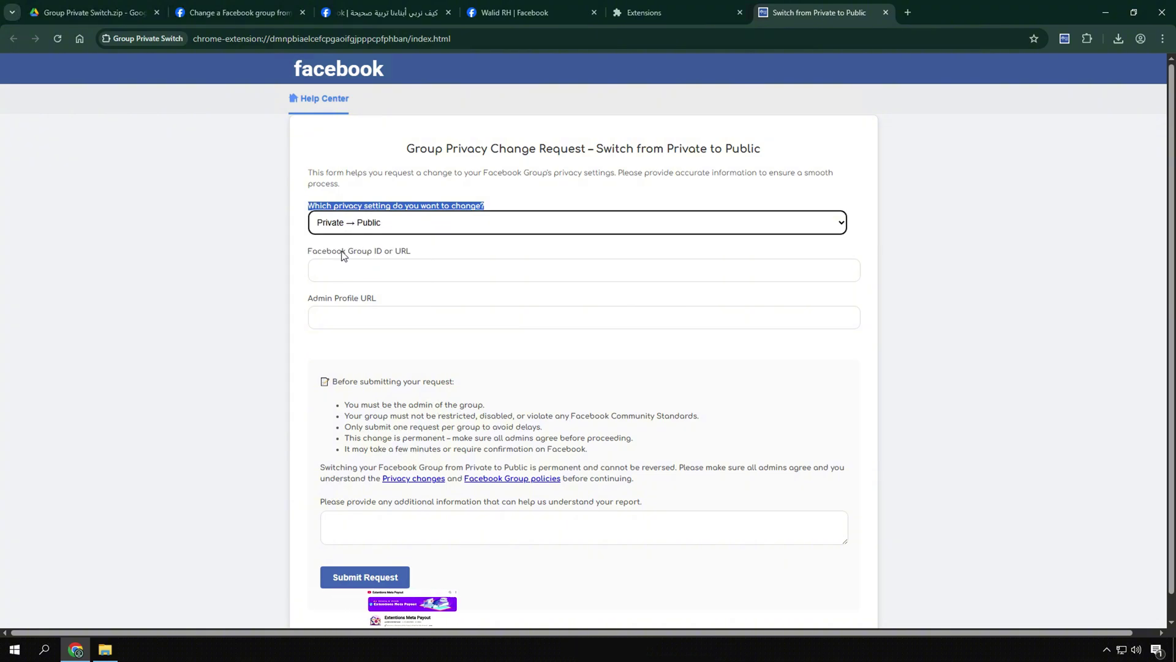
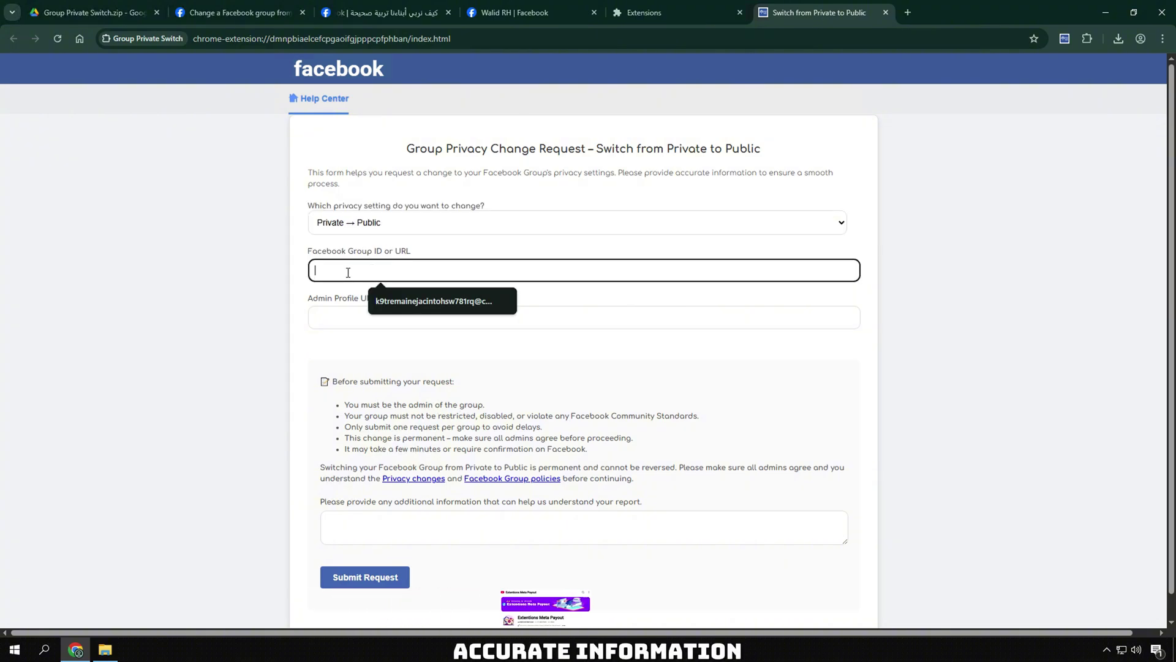
{"action": "key", "text": "shift+Tab"}
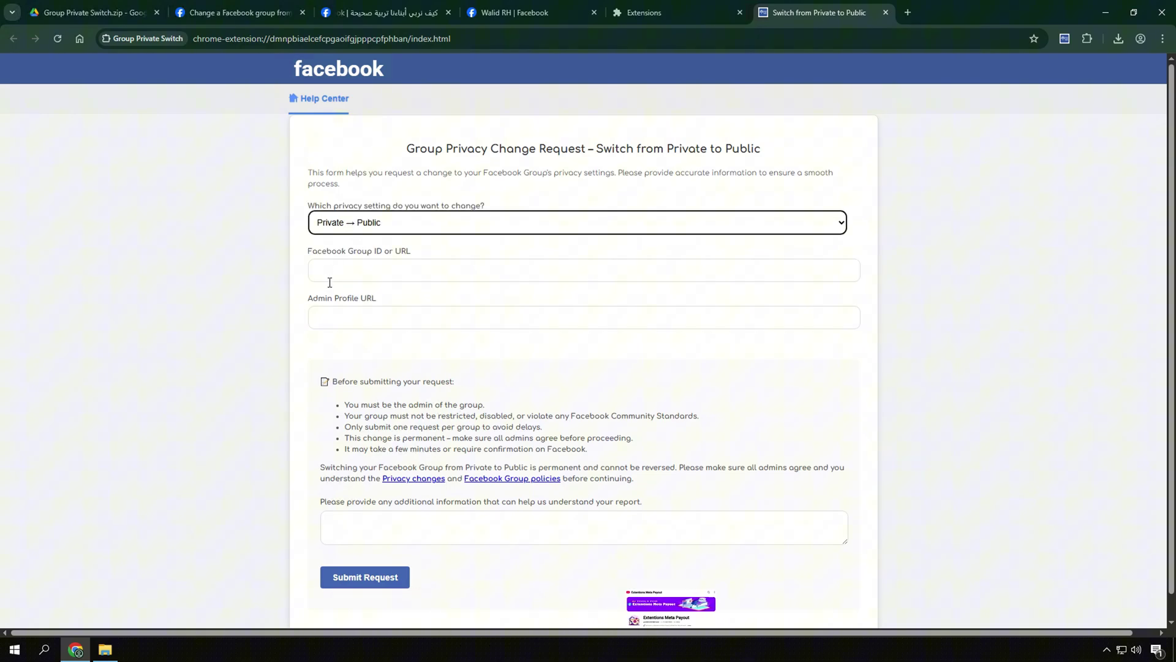
{"action": "left_click", "coordinate": [401, 24]}
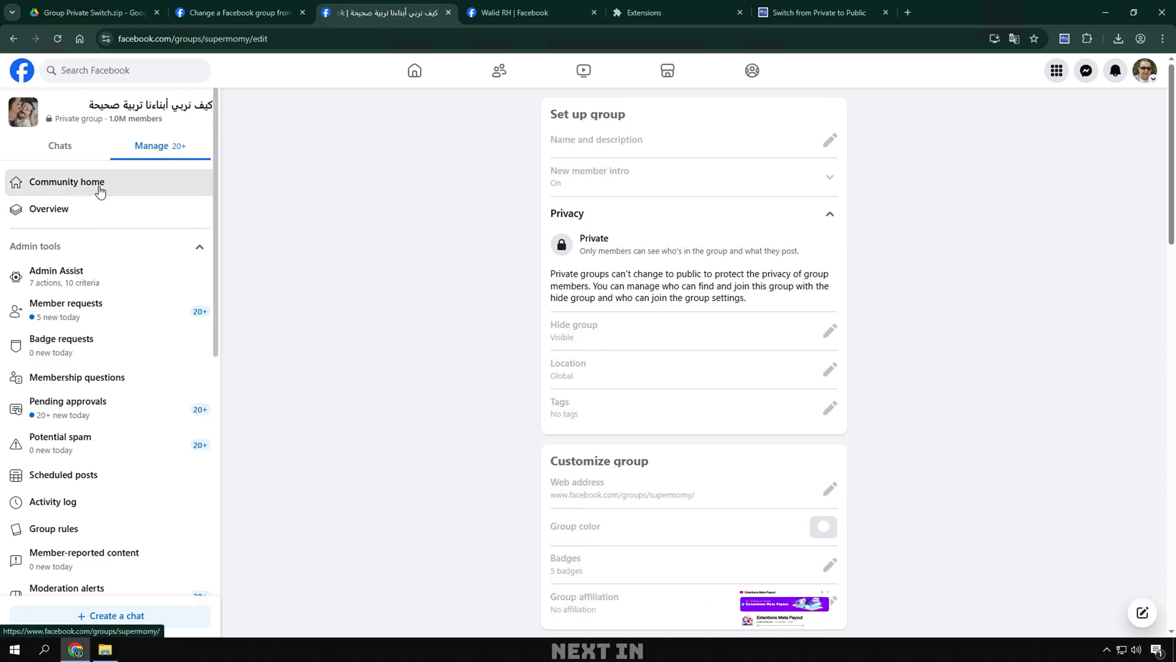
{"action": "left_click", "coordinate": [250, 39]}
{"action": "key", "text": "ctrl+c"}
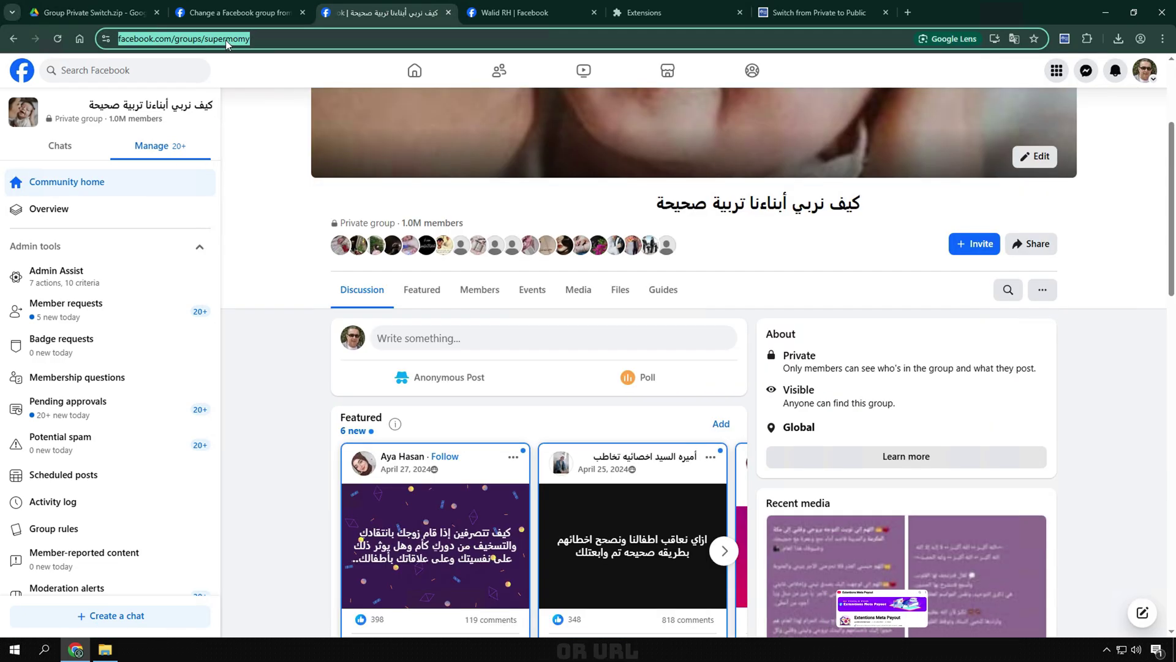
{"action": "right_click", "coordinate": [229, 39]}
{"action": "left_click", "coordinate": [270, 154]}
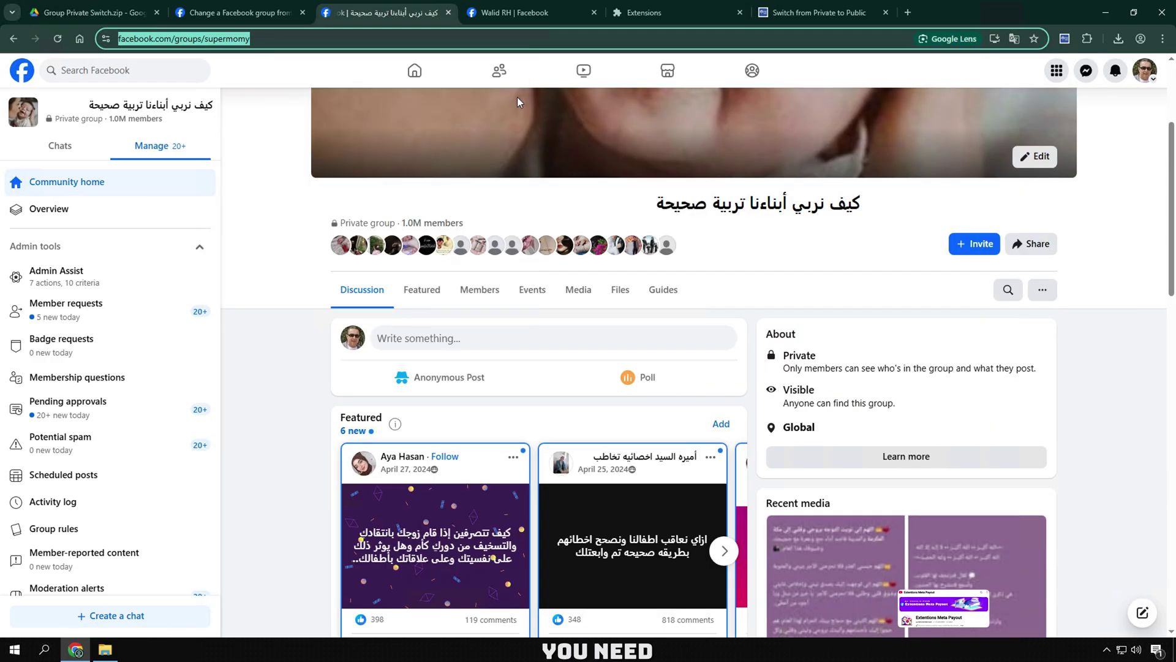
{"action": "left_click", "coordinate": [815, 12]}
{"action": "left_click", "coordinate": [399, 264]}
{"action": "key", "text": "ctrl+v"}
{"action": "triple_click", "coordinate": [394, 297]}
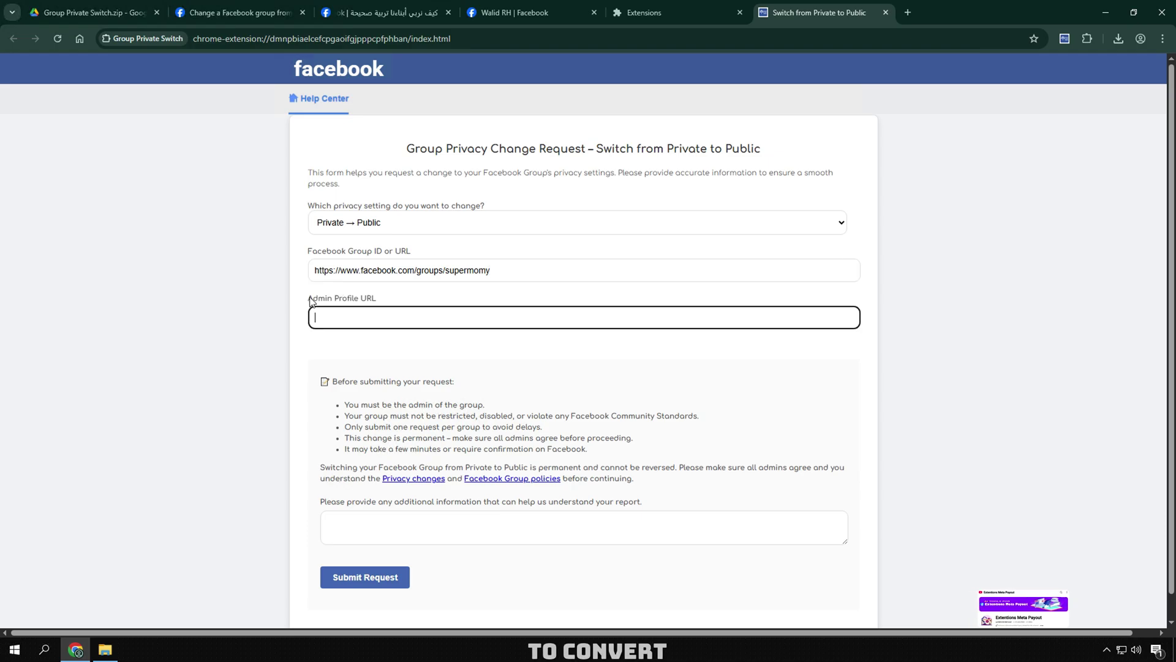
Open the group admin's full Facebook profile from the group intro
{"action": "left_click", "coordinate": [386, 13]}
{"action": "scroll", "coordinate": [454, 336], "scroll_direction": "down", "scroll_amount": 5}
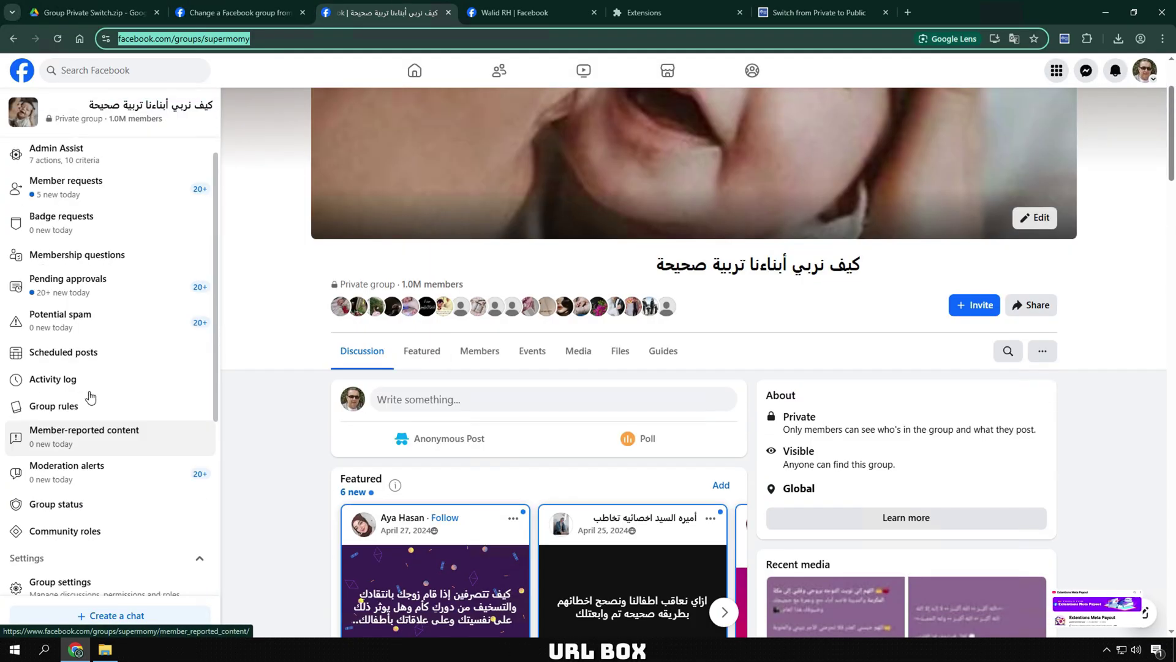
{"action": "left_click", "coordinate": [466, 7]}
{"action": "left_click_drag", "start_coordinate": [249, 531], "coordinate": [481, 532]}
{"action": "left_click", "coordinate": [483, 532]}
Copy the admin's profile URL and paste it into the Admin Profile URL field
{"action": "left_click", "coordinate": [908, 423]}
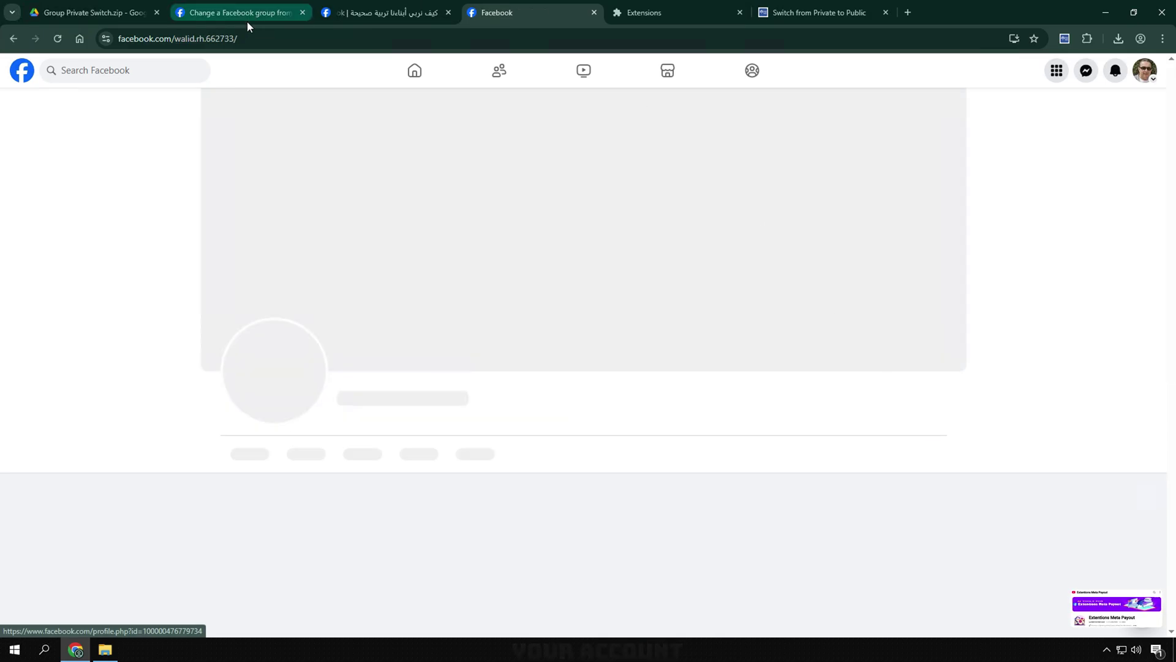
{"action": "left_click", "coordinate": [238, 38]}
{"action": "right_click", "coordinate": [239, 39]}
{"action": "left_click", "coordinate": [277, 150]}
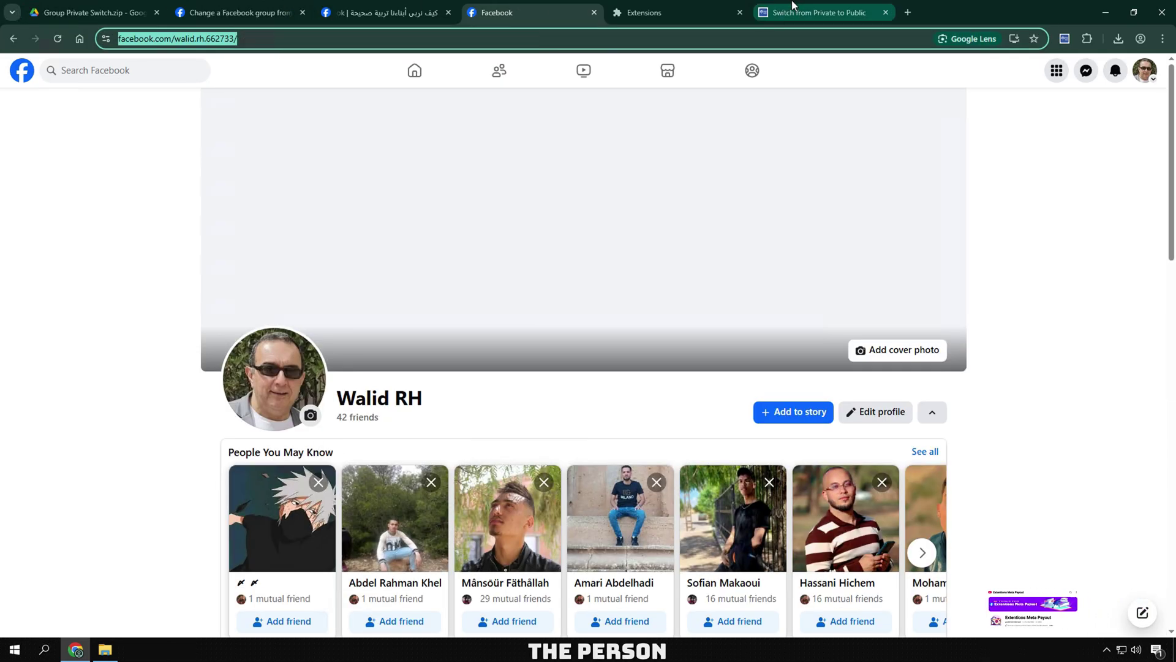
{"action": "left_click", "coordinate": [819, 12]}
{"action": "left_click", "coordinate": [346, 324]}
{"action": "key", "text": "ctrl+v"}
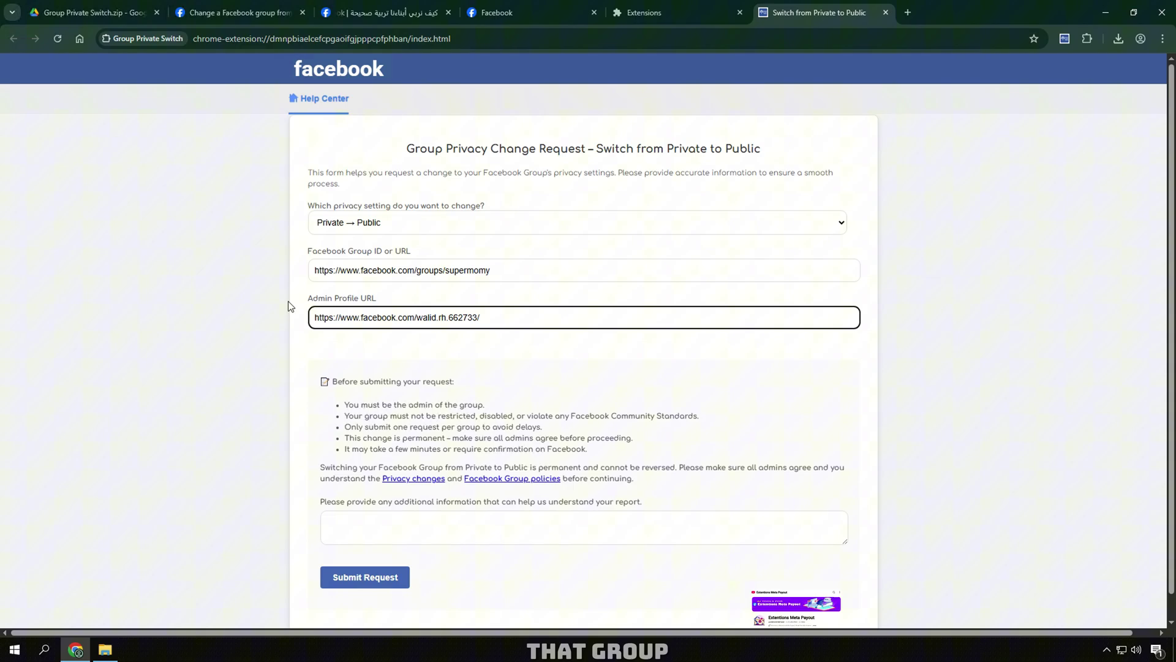
{"action": "left_click_drag", "start_coordinate": [289, 302], "coordinate": [379, 299]}
{"action": "left_click", "coordinate": [383, 320]}
{"action": "left_click_drag", "start_coordinate": [335, 385], "coordinate": [480, 383]}
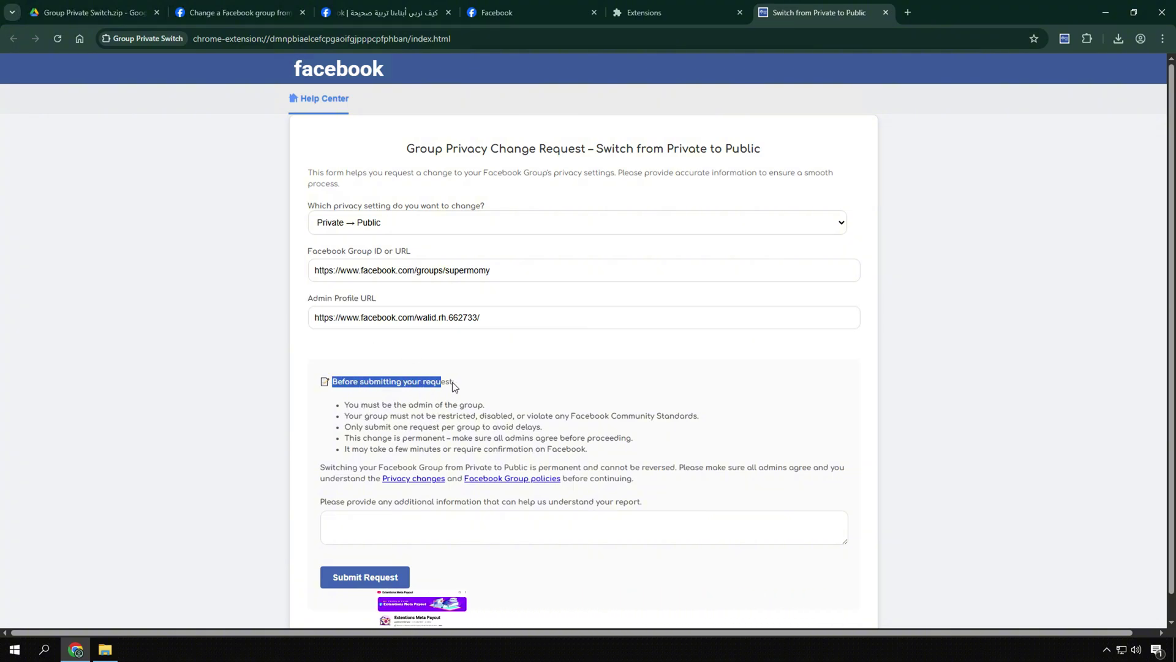
{"action": "left_click_drag", "start_coordinate": [344, 405], "coordinate": [479, 413]}
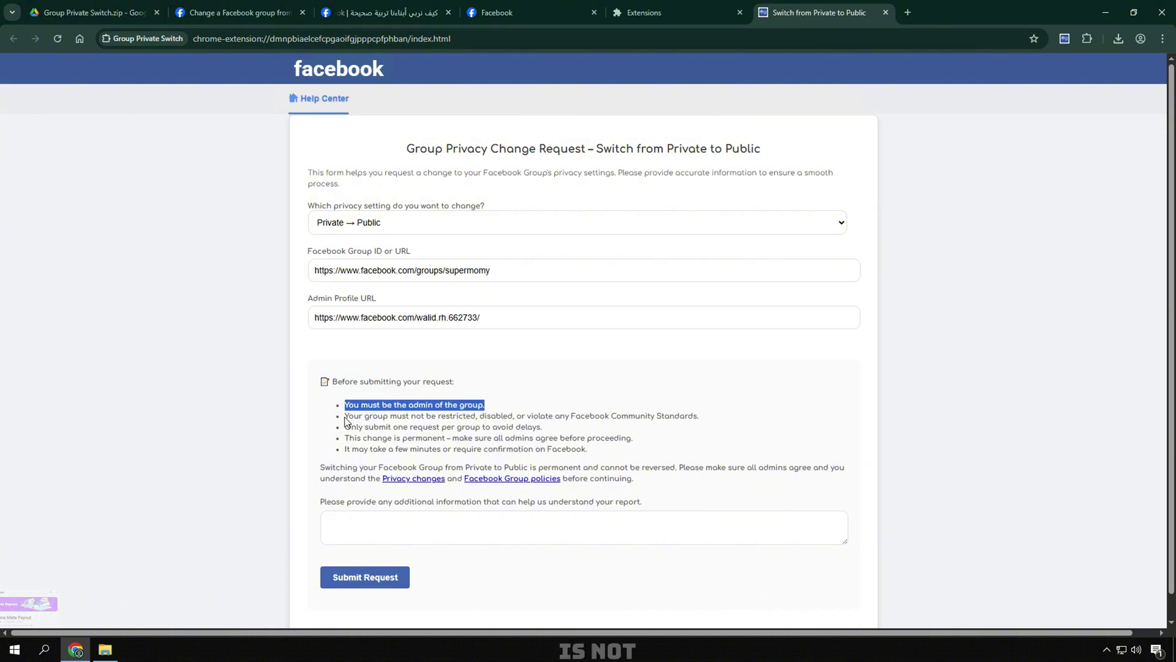
{"action": "left_click_drag", "start_coordinate": [345, 416], "coordinate": [465, 422]}
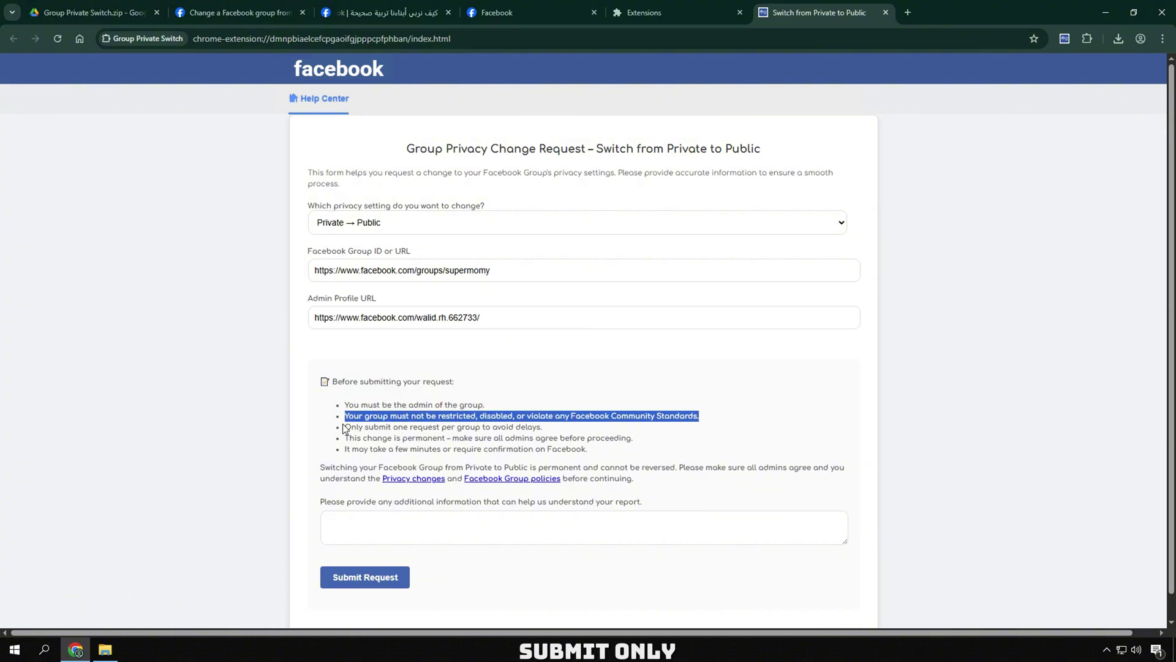
{"action": "left_click_drag", "start_coordinate": [344, 428], "coordinate": [557, 424]}
{"action": "left_click_drag", "start_coordinate": [344, 439], "coordinate": [594, 438]}
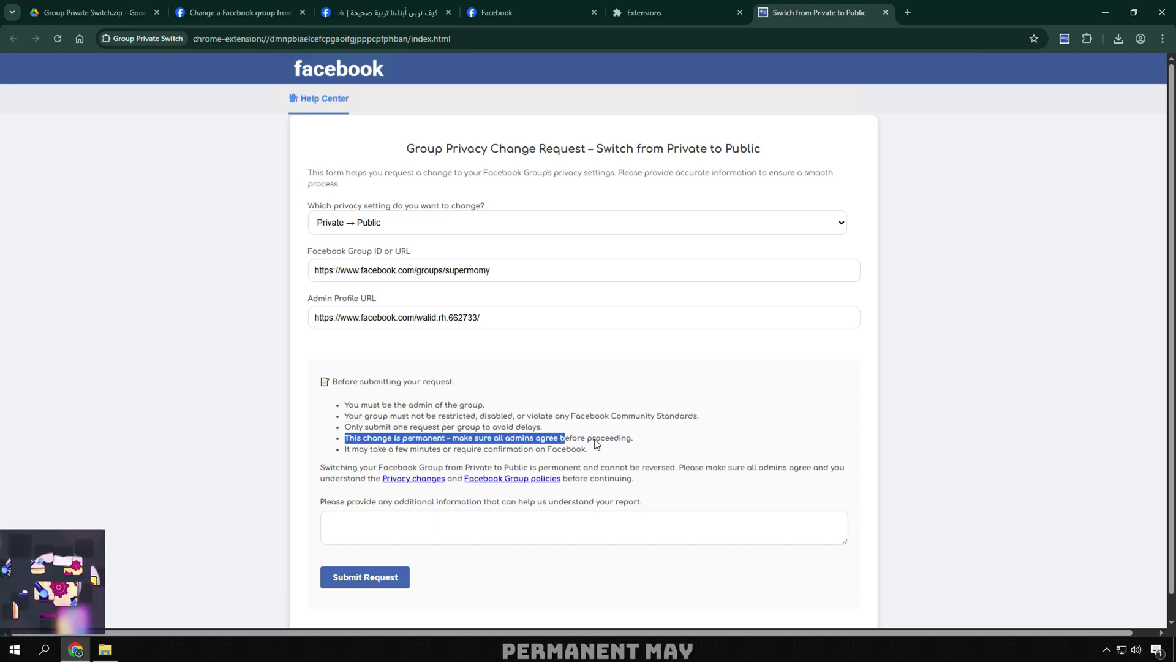
{"action": "left_click_drag", "start_coordinate": [346, 449], "coordinate": [594, 452]}
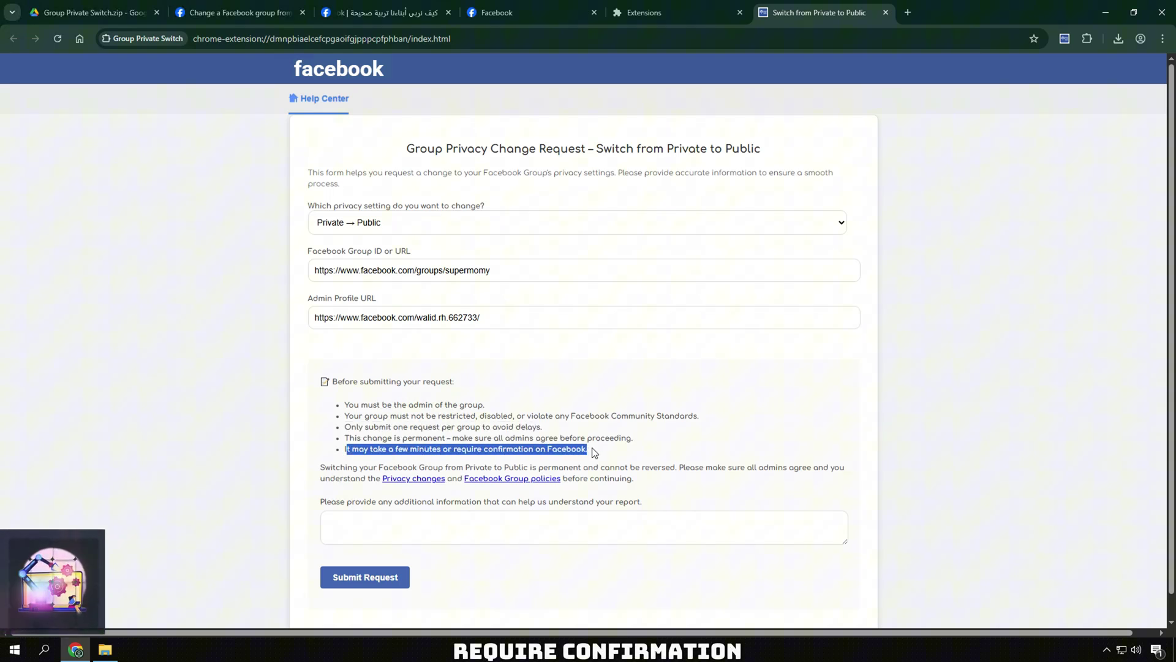
{"action": "left_click_drag", "start_coordinate": [321, 467], "coordinate": [647, 484]}
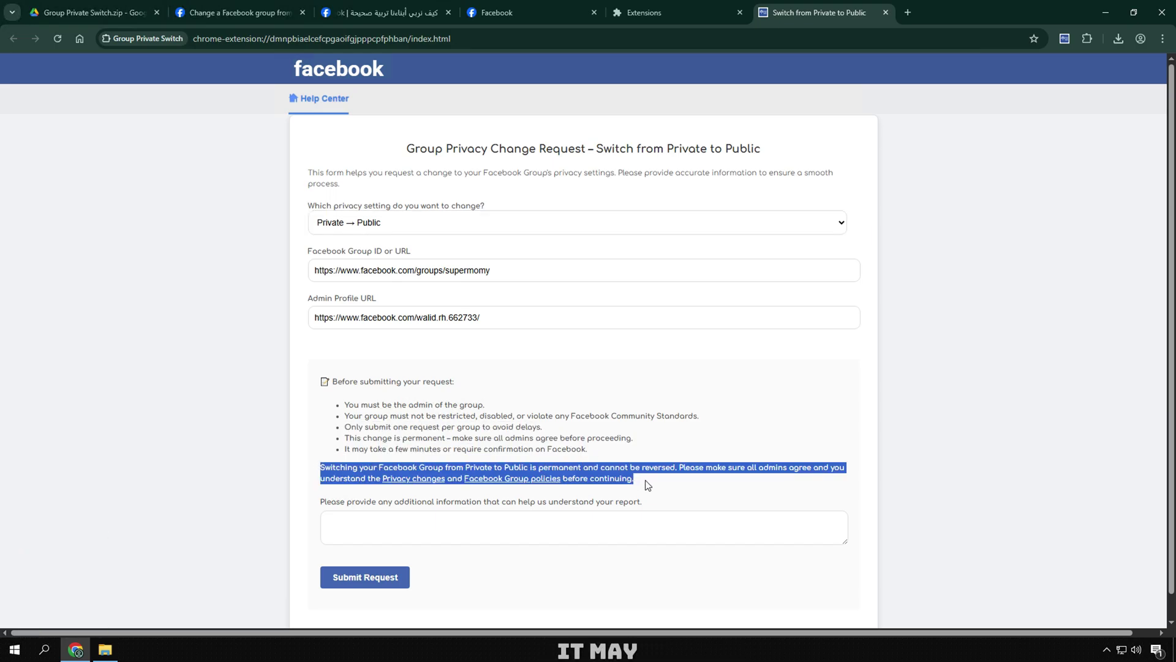
{"action": "left_click", "coordinate": [648, 484]}
{"action": "left_click_drag", "start_coordinate": [320, 501], "coordinate": [495, 502]}
Enlarge the additional information box in the request form
{"action": "left_click", "coordinate": [664, 503]}
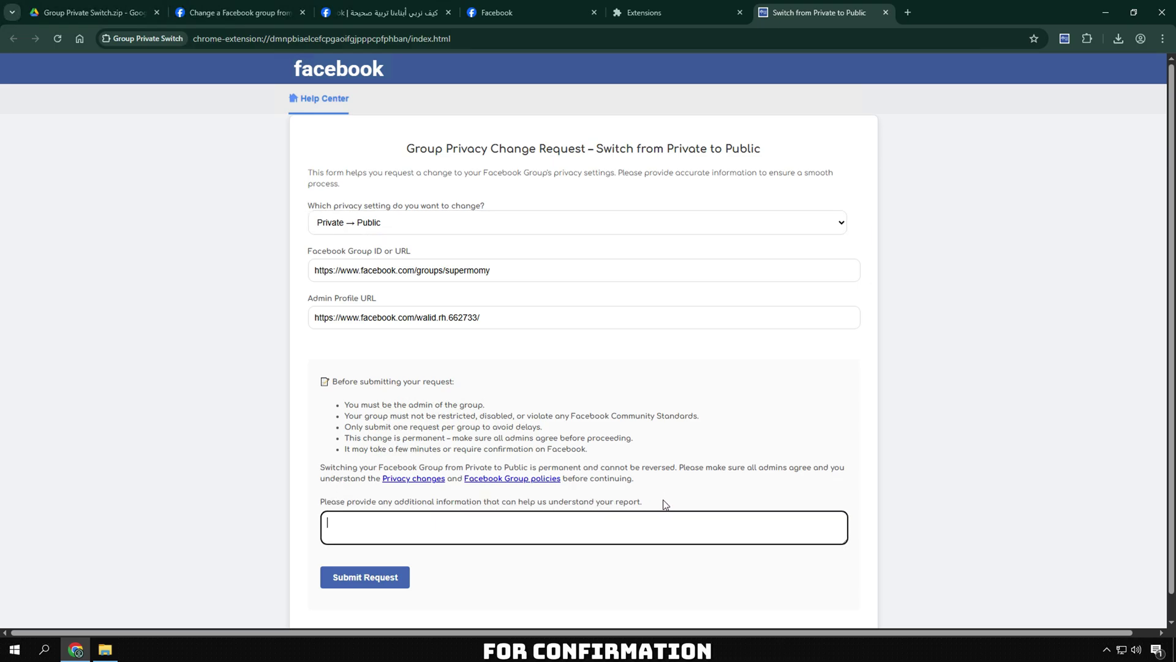
{"action": "scroll", "coordinate": [496, 443], "scroll_direction": "down", "scroll_amount": 1}
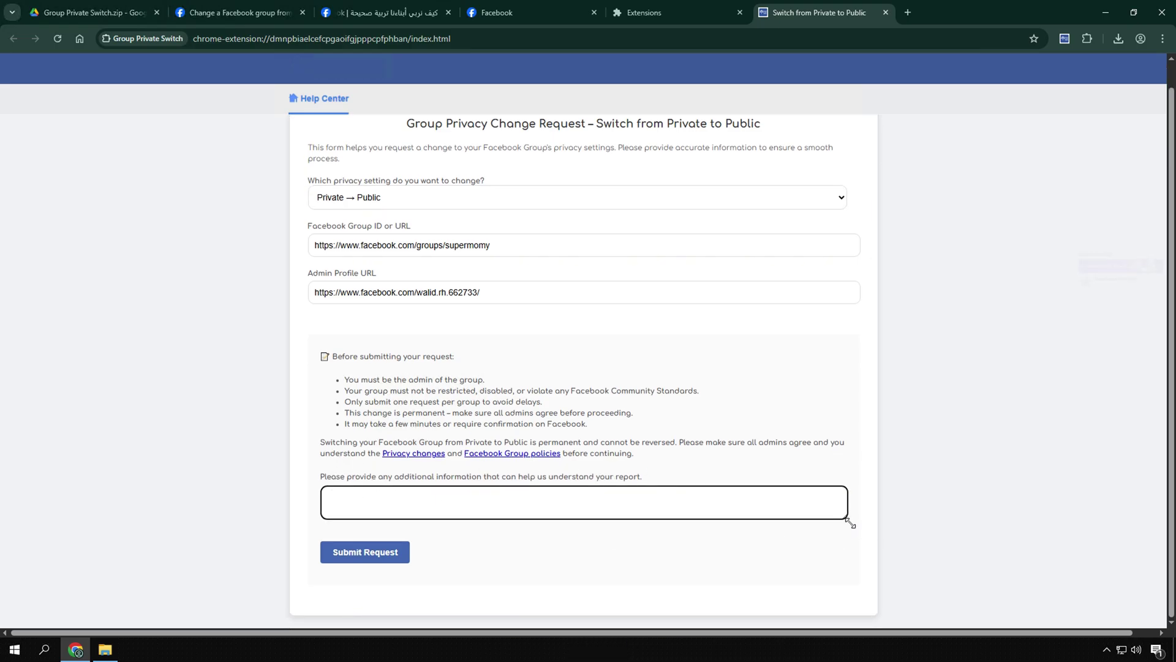
{"action": "left_click_drag", "start_coordinate": [851, 523], "coordinate": [851, 603]}
{"action": "scroll", "coordinate": [530, 465], "scroll_direction": "down", "scroll_amount": 2}
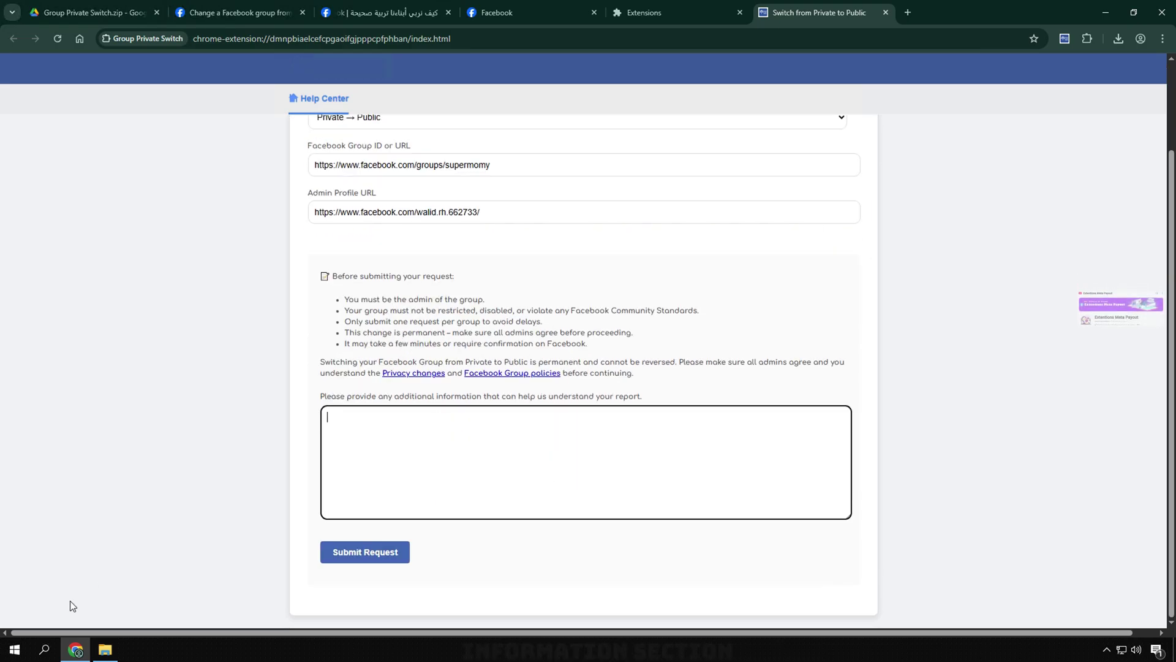
Paste the letter from Additional information.txt into the additional information box
{"action": "left_click", "coordinate": [105, 649]}
{"action": "double_click", "coordinate": [727, 314]}
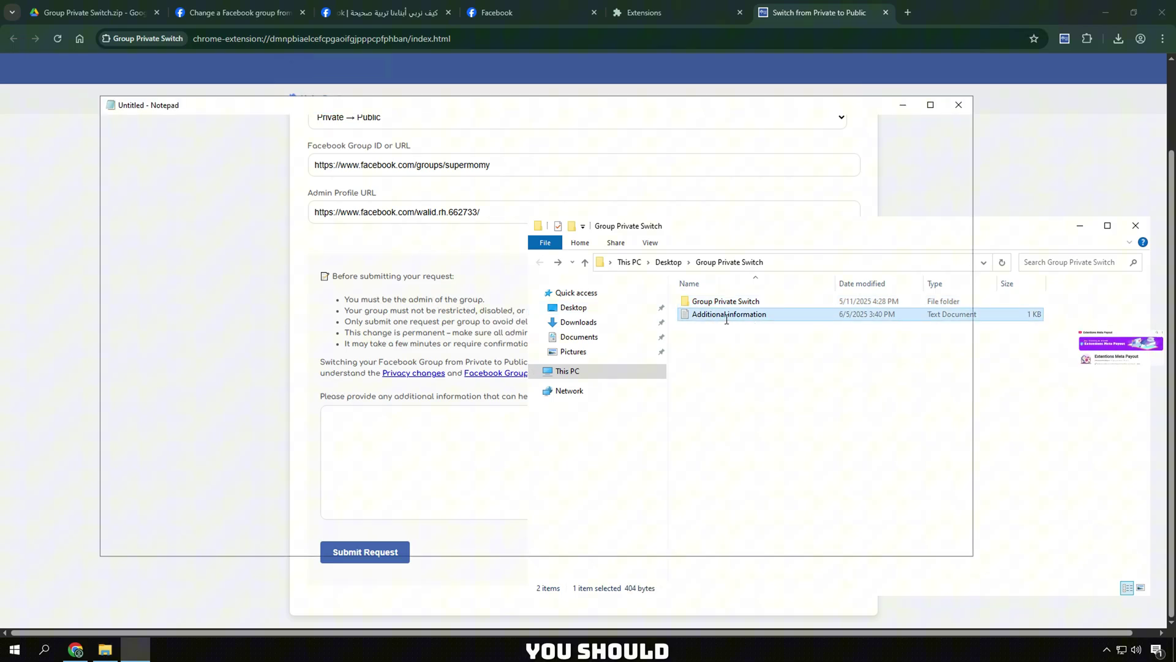
{"action": "key", "text": "ctrl+a"}
{"action": "key", "text": "ctrl+c"}
{"action": "left_click", "coordinate": [76, 649]}
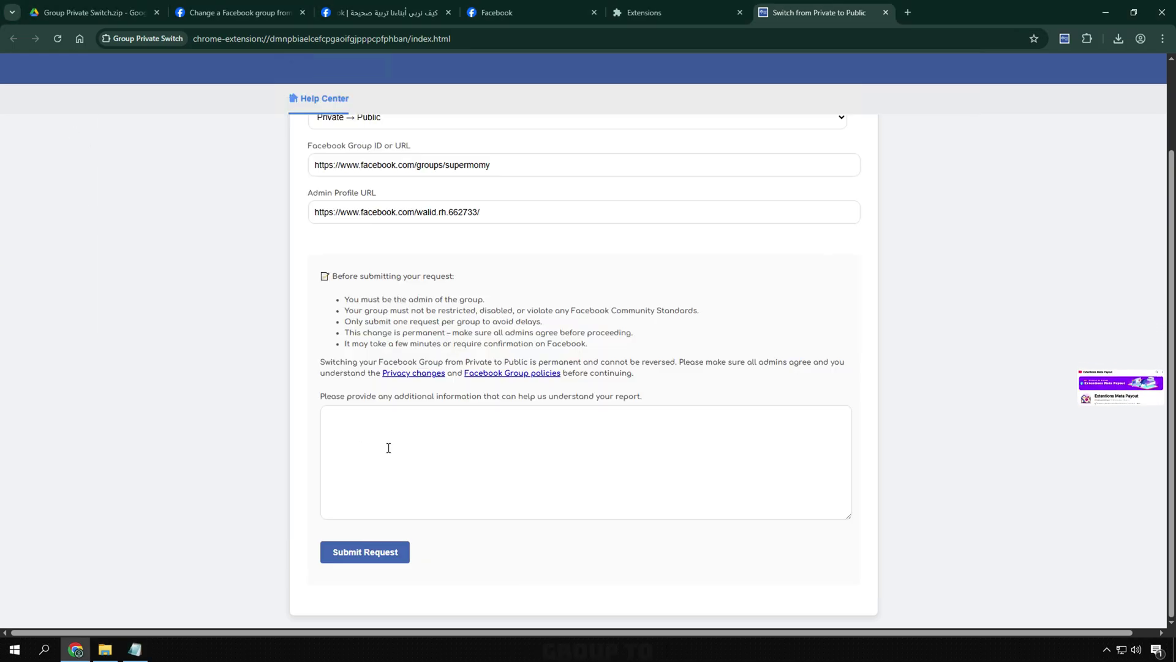
{"action": "left_click", "coordinate": [388, 448]}
{"action": "key", "text": "ctrl+v"}
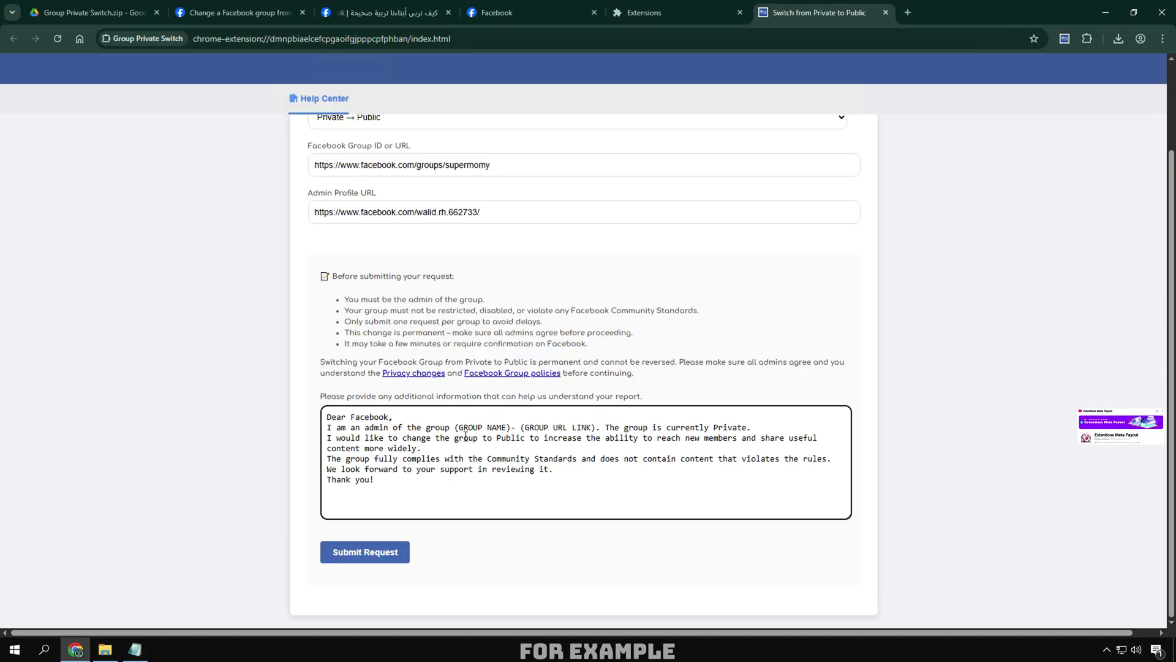
{"action": "left_click_drag", "start_coordinate": [458, 427], "coordinate": [508, 427]}
Open the supermomy group's settings and its name and description editor
{"action": "left_click", "coordinate": [325, 20]}
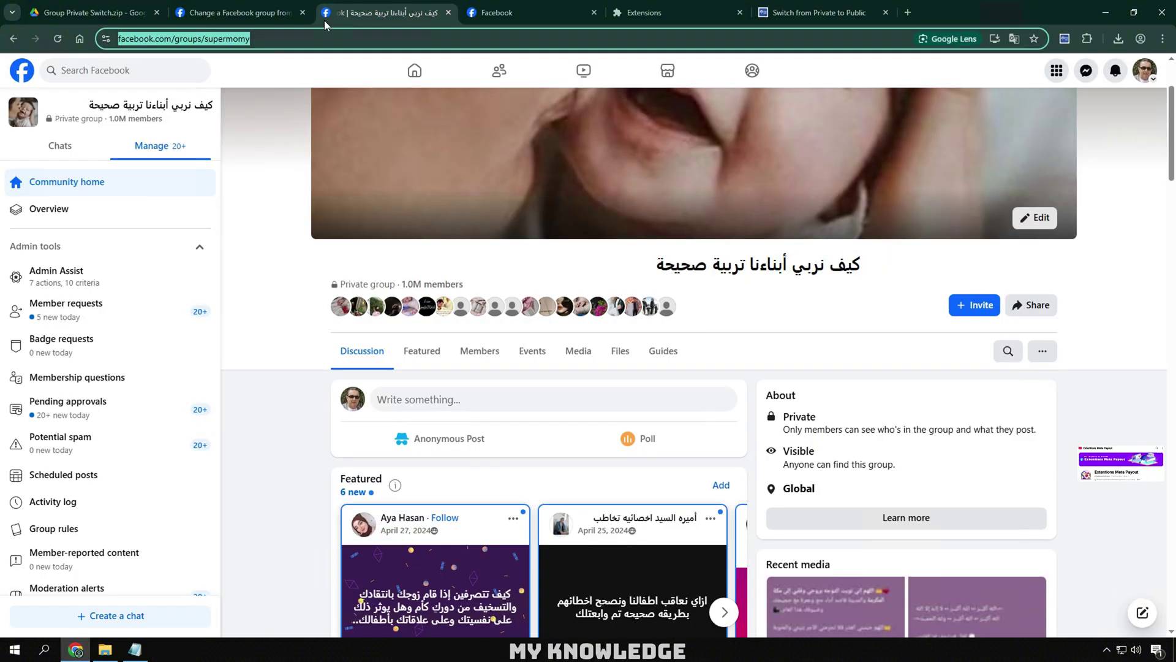
{"action": "scroll", "coordinate": [61, 370], "scroll_direction": "down", "scroll_amount": 6}
{"action": "left_click", "coordinate": [61, 336]}
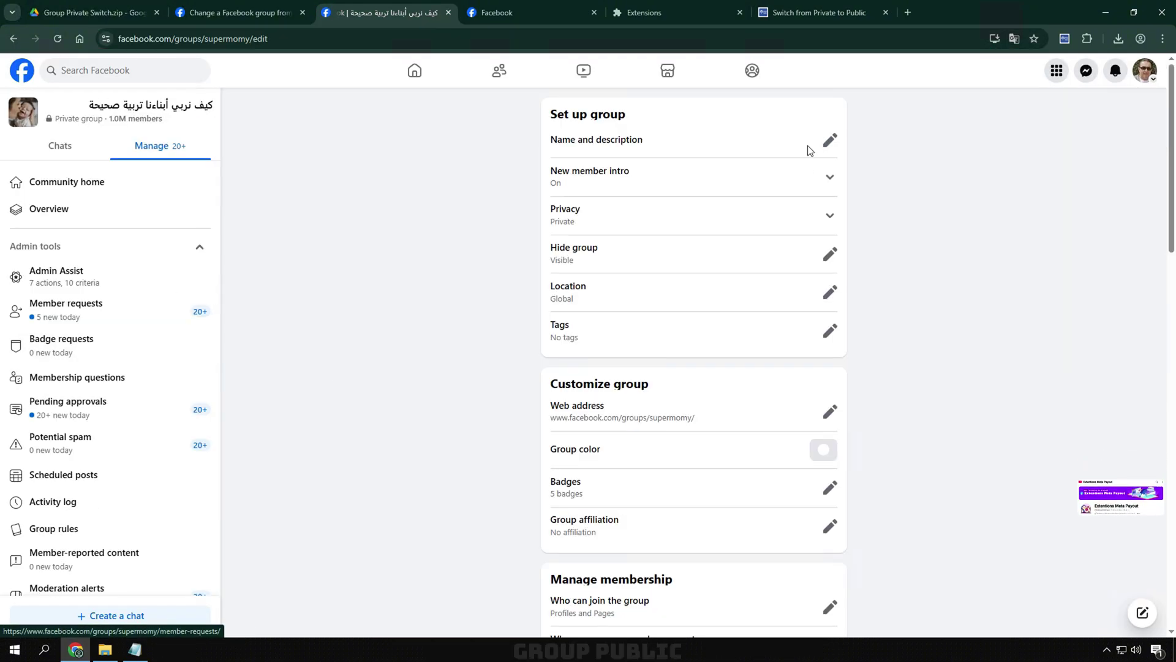
{"action": "left_click", "coordinate": [830, 140]}
{"action": "triple_click", "coordinate": [602, 172]}
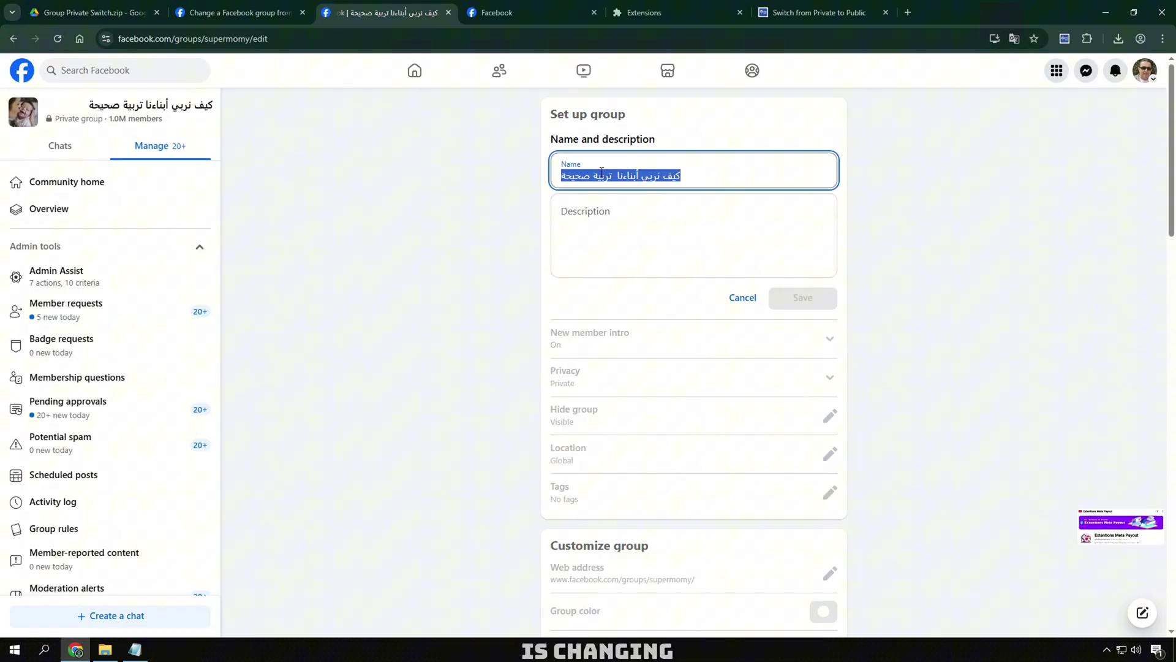
Copy the group's Arabic name and paste it into the request message
{"action": "right_click", "coordinate": [621, 179]}
{"action": "left_click", "coordinate": [653, 270]}
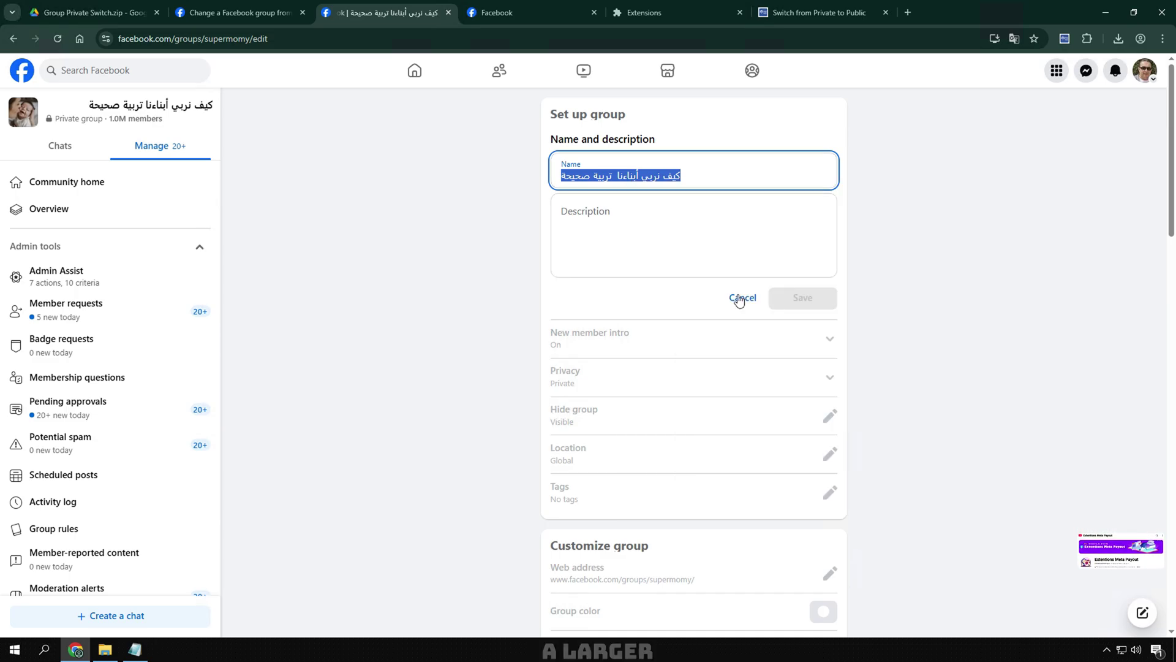
{"action": "left_click", "coordinate": [742, 298]}
{"action": "key", "text": "ctrl+6"}
{"action": "key", "text": "ctrl+v"}
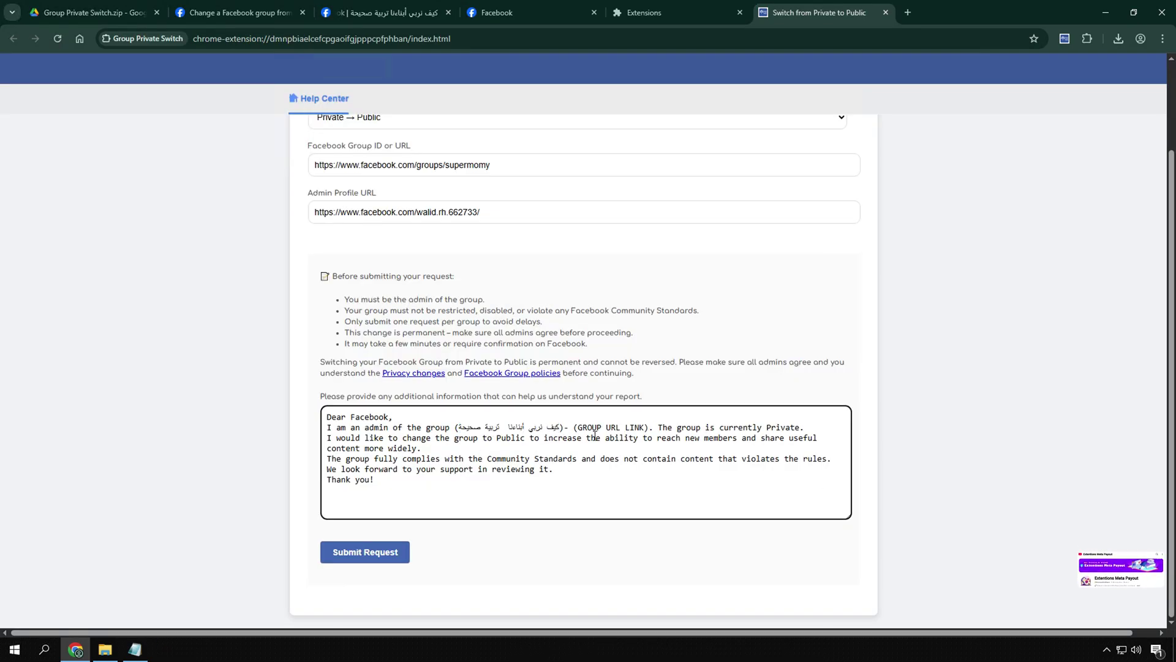
Replace the GROUP URL LINK placeholder with the group's Facebook URL
{"action": "left_click_drag", "start_coordinate": [629, 437], "coordinate": [648, 432]}
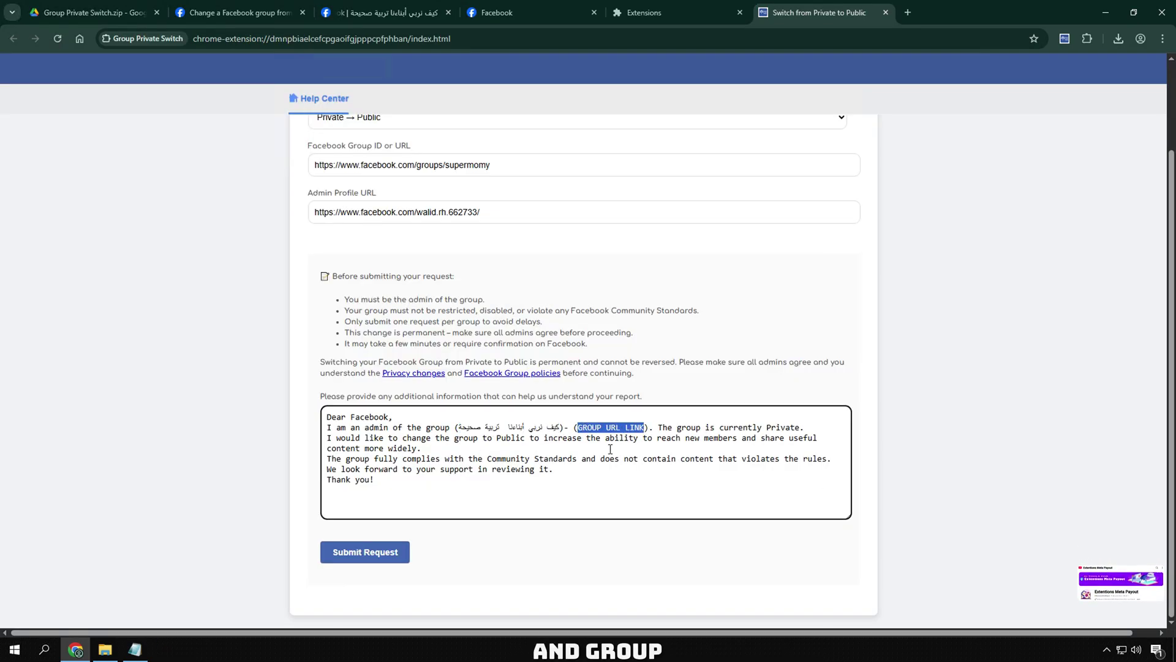
{"action": "left_click", "coordinate": [398, 5]}
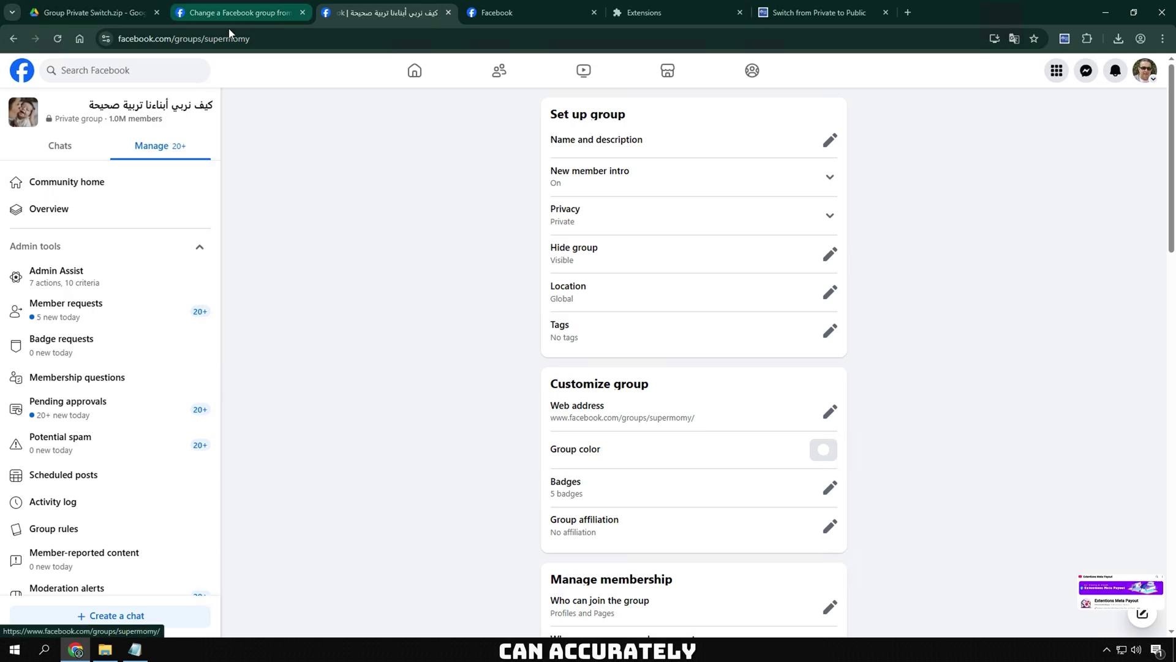
{"action": "left_click", "coordinate": [184, 38]}
{"action": "right_click", "coordinate": [224, 39]}
{"action": "left_click", "coordinate": [262, 154]}
{"action": "key", "text": "ctrl+6"}
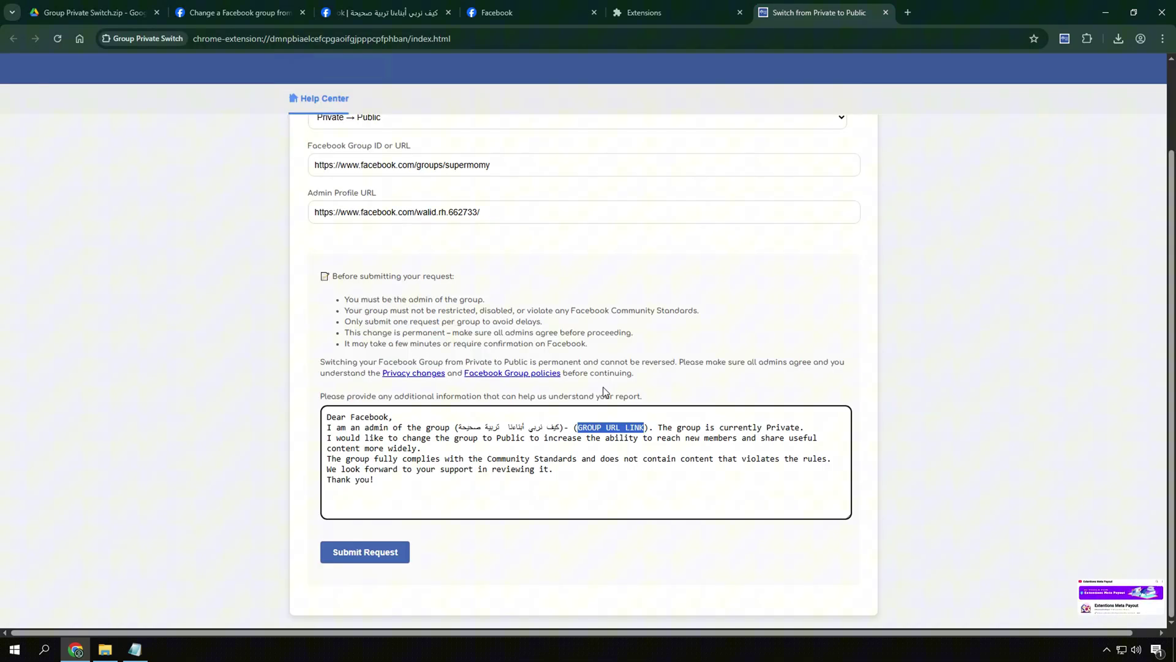
{"action": "key", "text": "ctrl+v"}
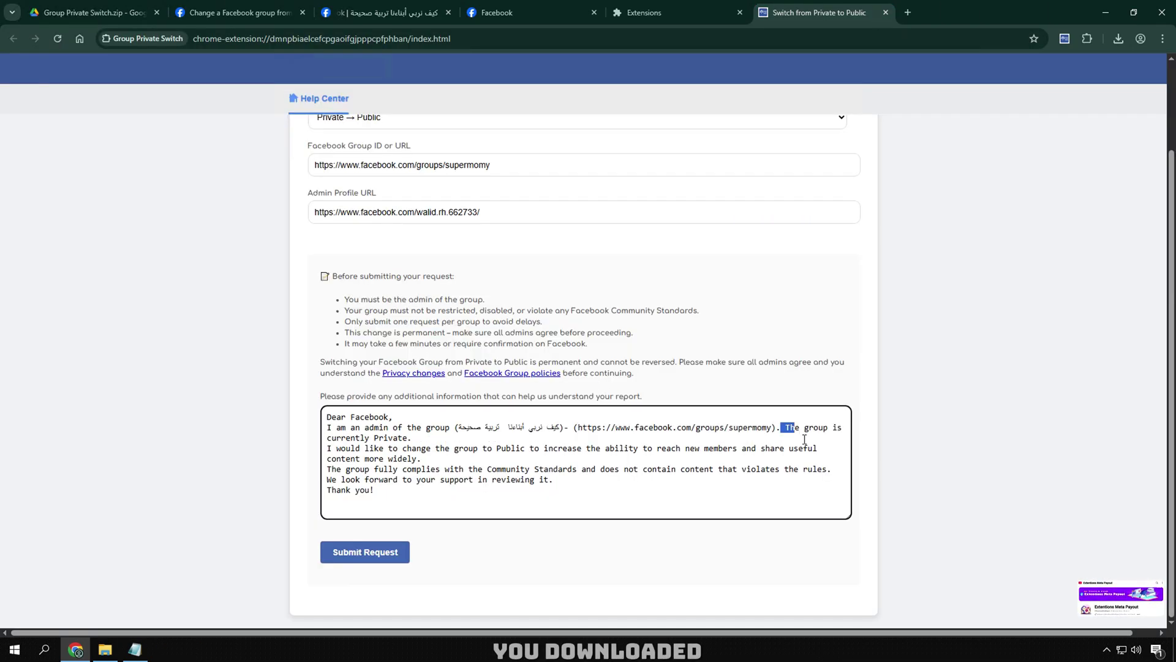
Review the message's reason for going Public and its closing lines
{"action": "left_click_drag", "start_coordinate": [327, 448], "coordinate": [642, 449]}
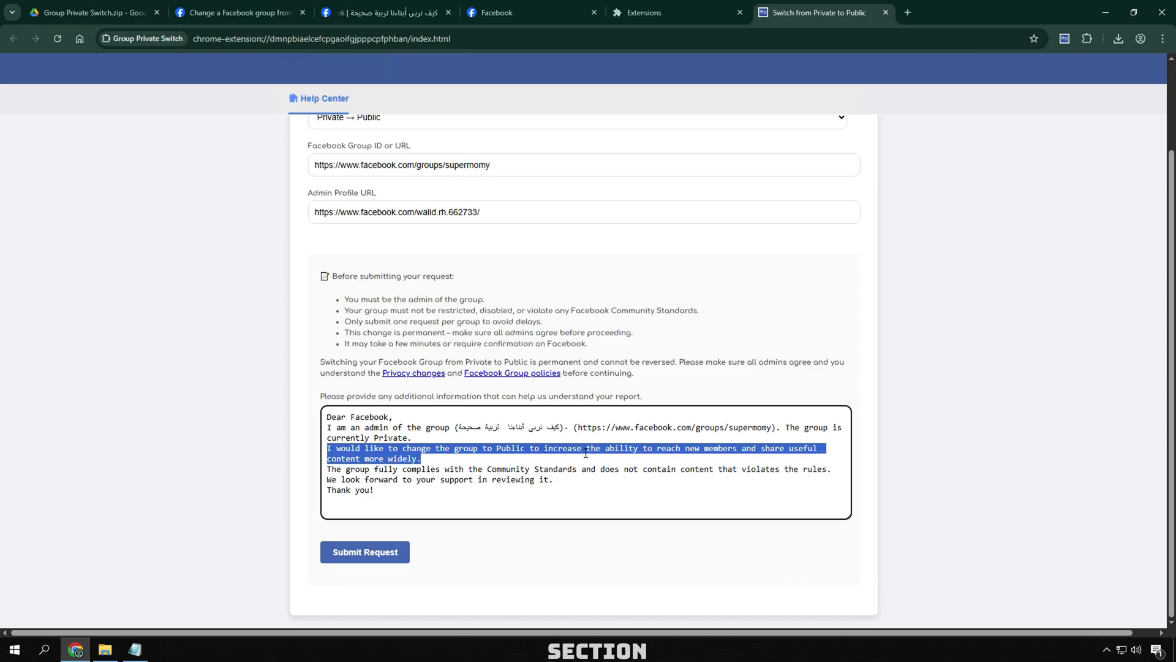
{"action": "left_click", "coordinate": [563, 449]}
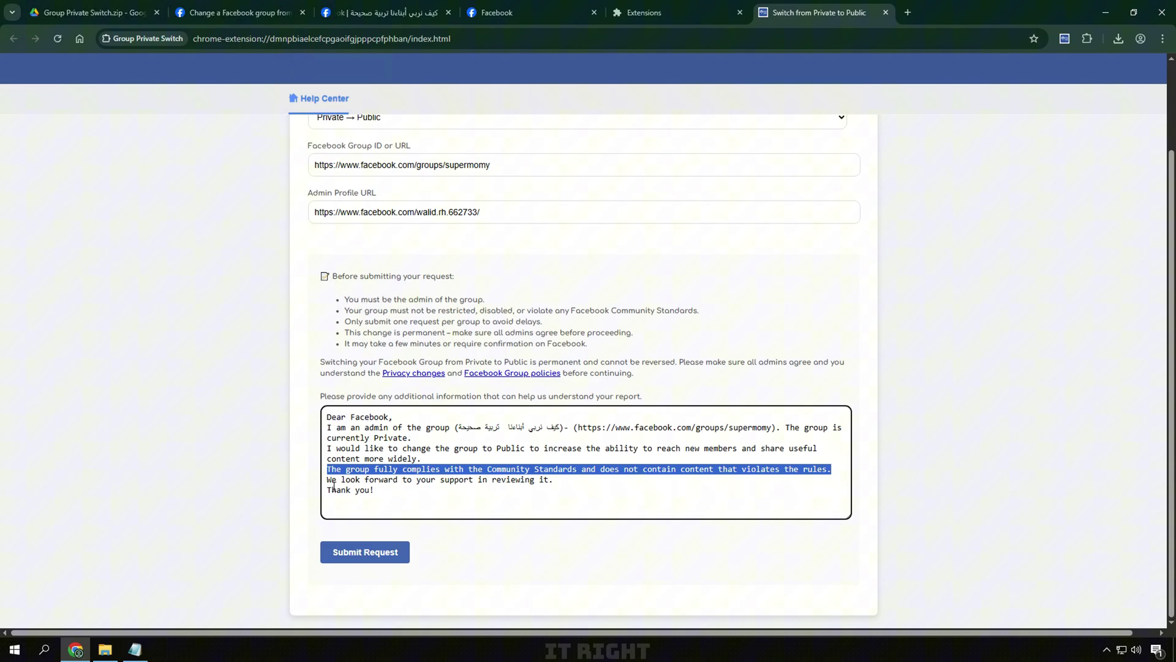
{"action": "left_click_drag", "start_coordinate": [333, 486], "coordinate": [527, 484]}
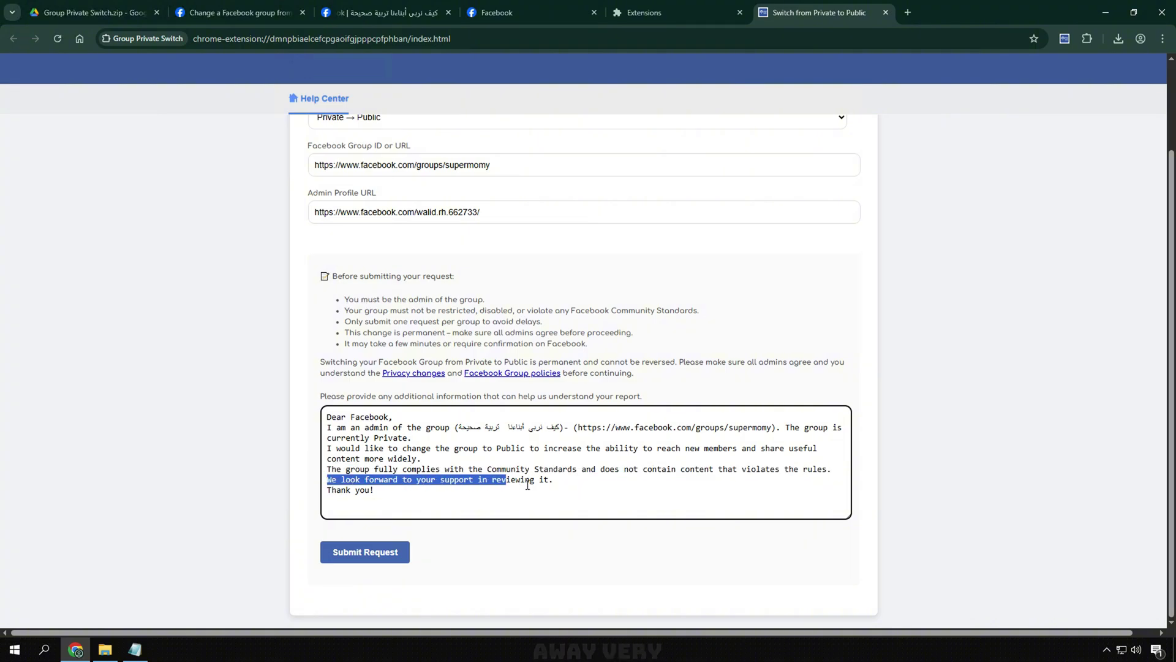
{"action": "left_click", "coordinate": [376, 516]}
Submit the request and check the approval message saying the group is now public
{"action": "left_click", "coordinate": [359, 555]}
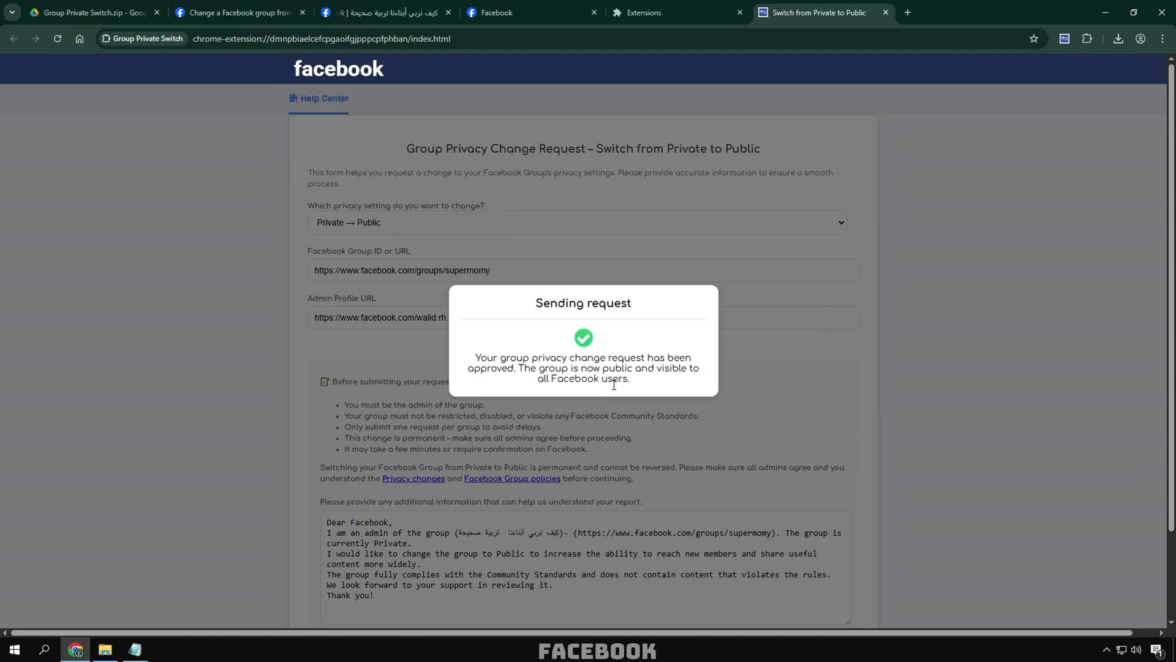
{"action": "left_click_drag", "start_coordinate": [463, 360], "coordinate": [634, 383]}
{"action": "left_click", "coordinate": [634, 382]}
{"action": "triple_click", "coordinate": [504, 367]}
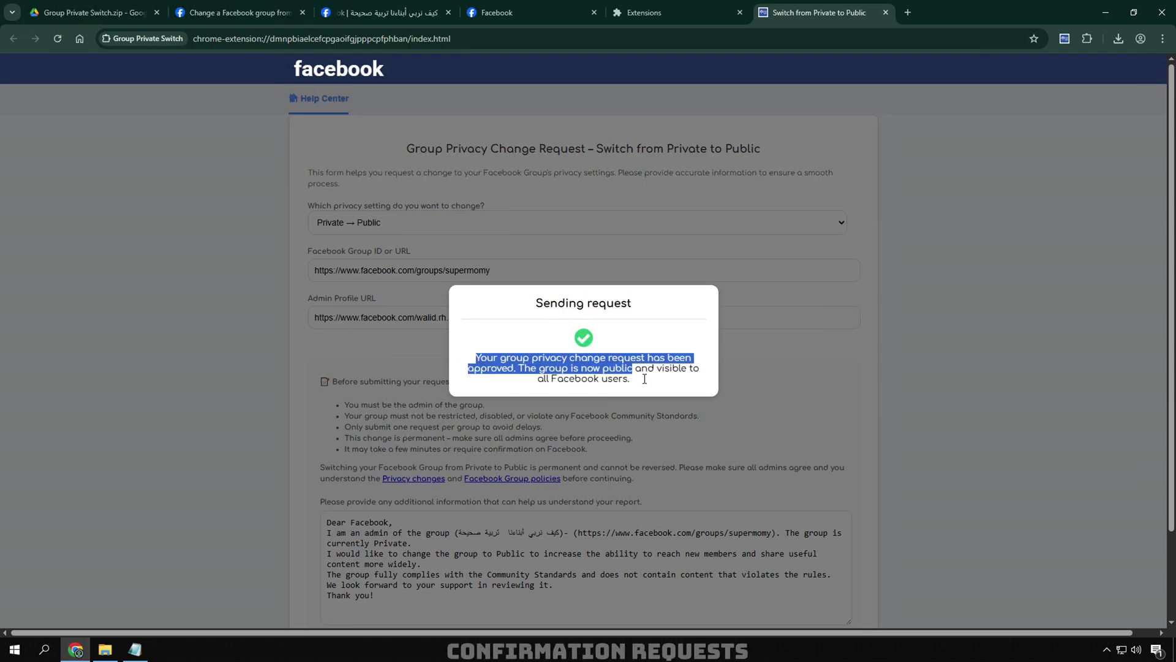
Reload the supermomy group page and confirm the header and About now read Public
{"action": "left_click", "coordinate": [630, 336]}
{"action": "left_click", "coordinate": [399, 9]}
{"action": "scroll", "coordinate": [512, 236], "scroll_direction": "down", "scroll_amount": 4}
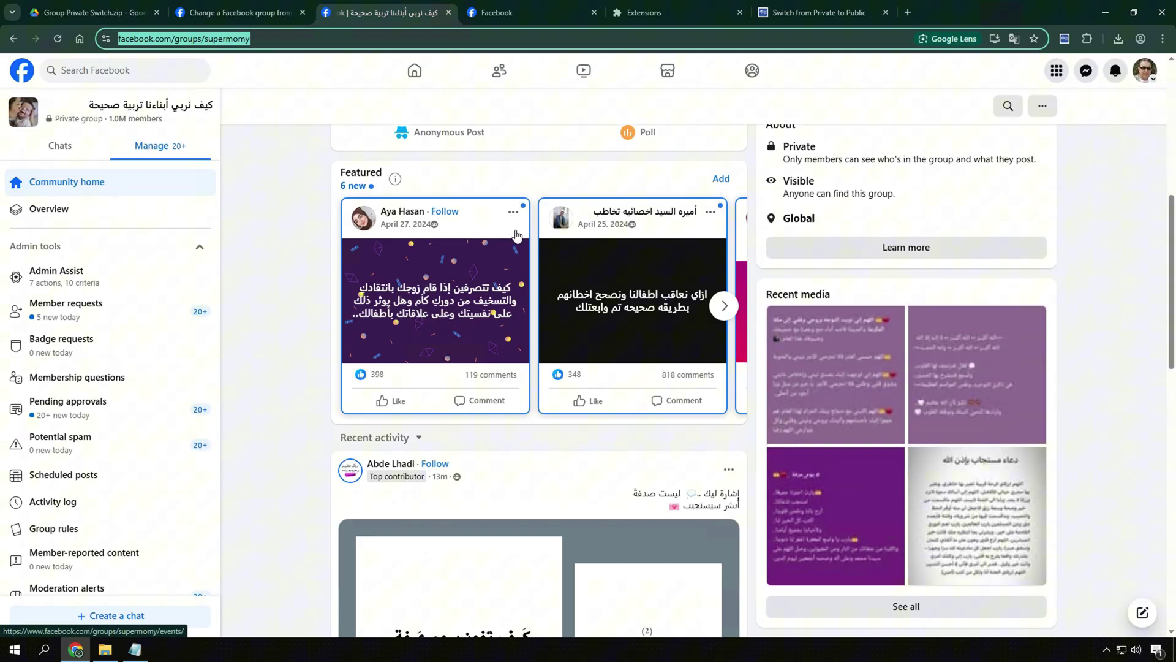
{"action": "scroll", "coordinate": [512, 236], "scroll_direction": "up", "scroll_amount": 5}
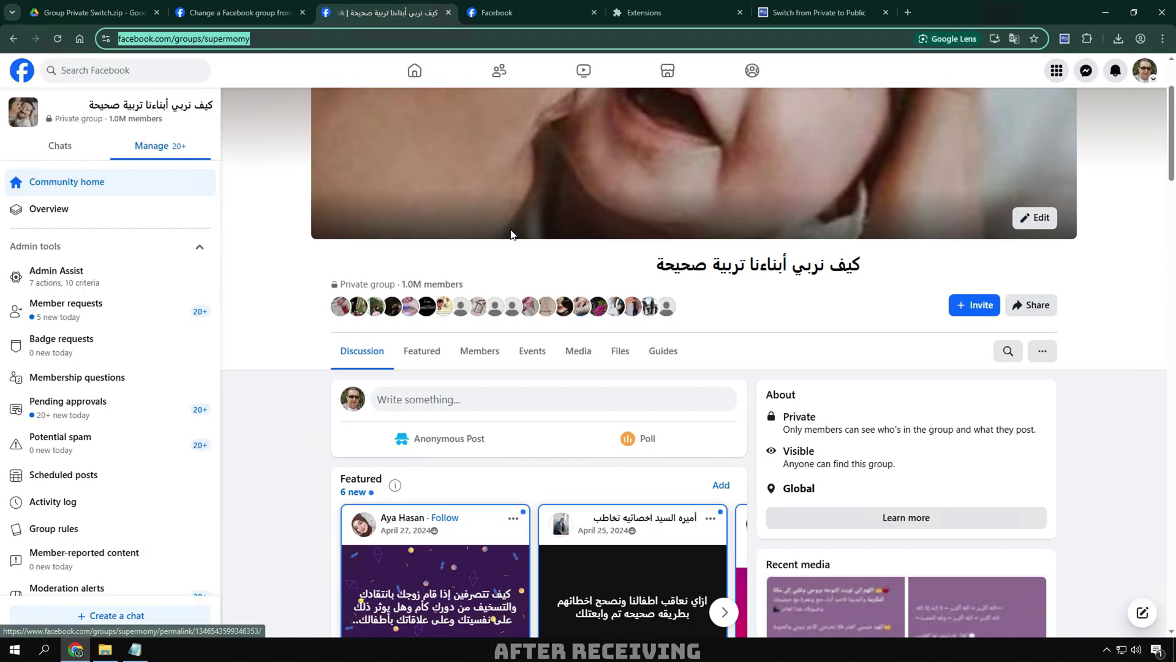
{"action": "scroll", "coordinate": [277, 231], "scroll_direction": "down", "scroll_amount": 8}
{"action": "left_click", "coordinate": [56, 39]}
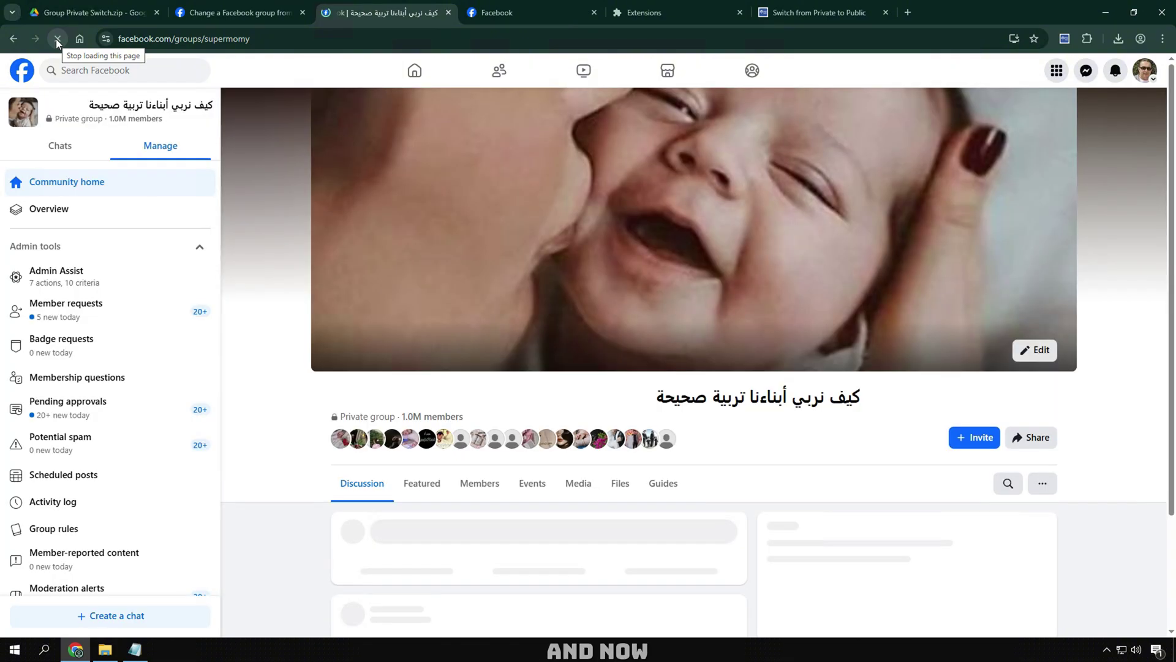
{"action": "scroll", "coordinate": [135, 69], "scroll_direction": "down", "scroll_amount": 10}
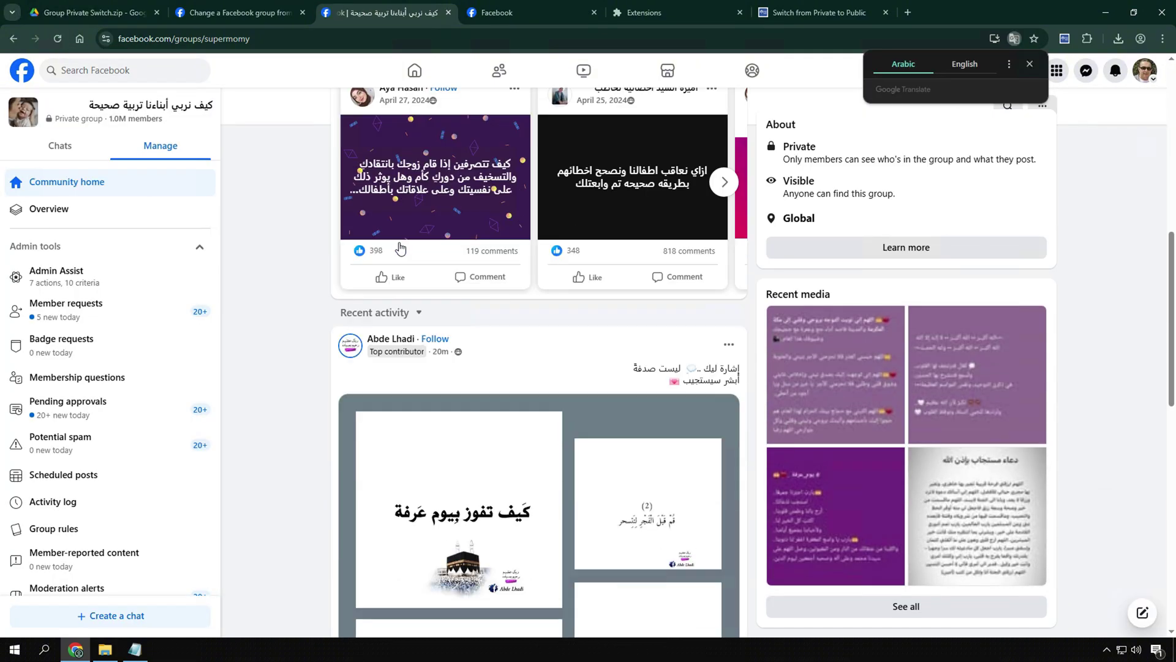
{"action": "scroll", "coordinate": [116, 65], "scroll_direction": "up", "scroll_amount": 14}
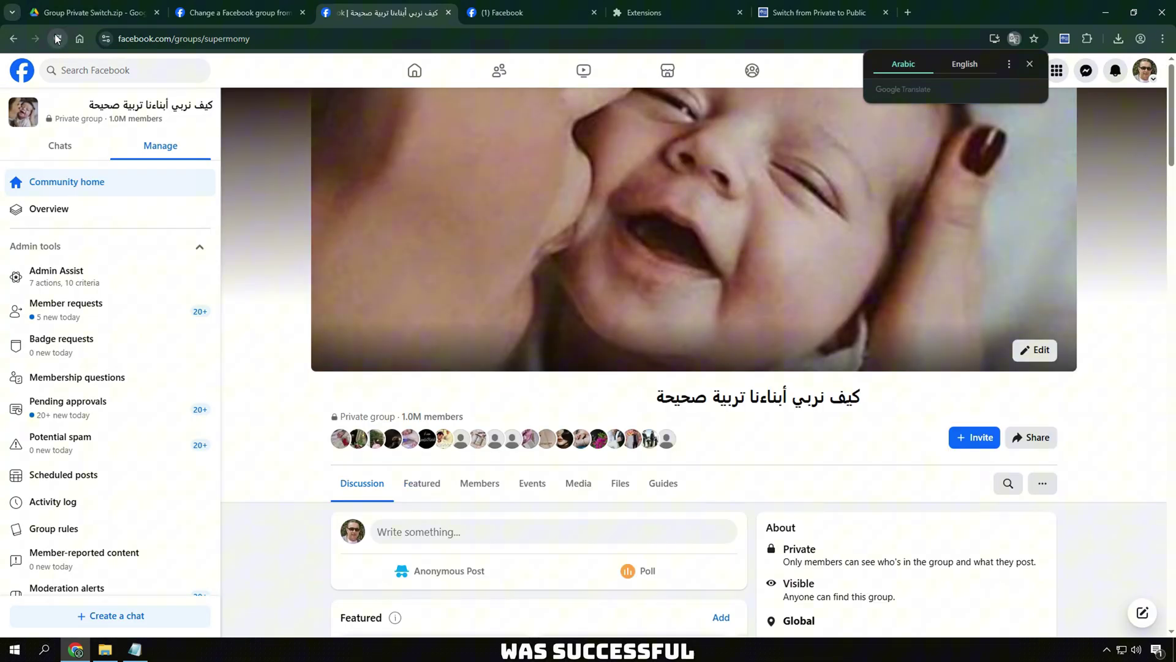
{"action": "left_click", "coordinate": [55, 37]}
{"action": "scroll", "coordinate": [325, 328], "scroll_direction": "down", "scroll_amount": 4}
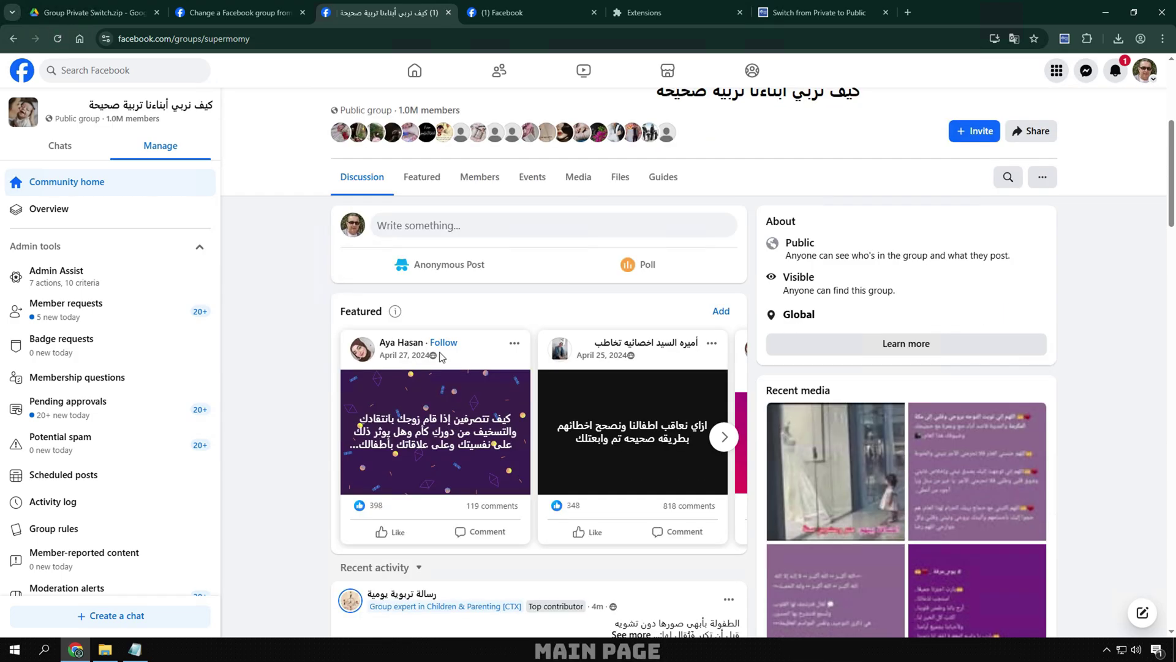
{"action": "scroll", "coordinate": [819, 475], "scroll_direction": "up", "scroll_amount": 5}
{"action": "triple_click", "coordinate": [843, 568]}
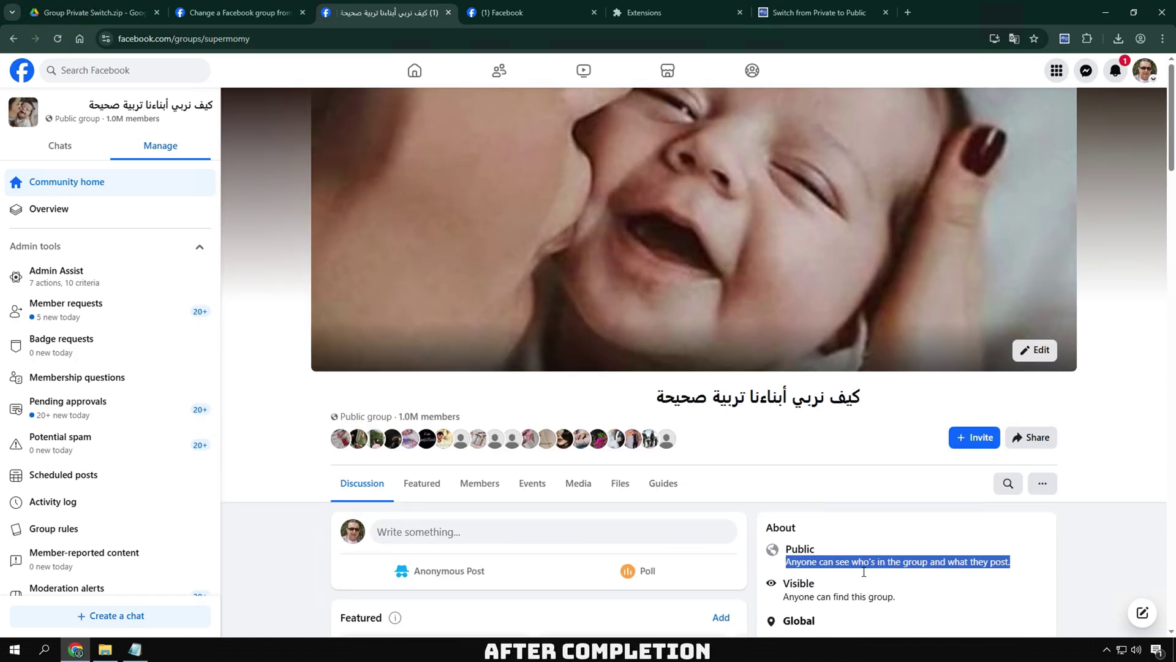
{"action": "left_click", "coordinate": [843, 568]}
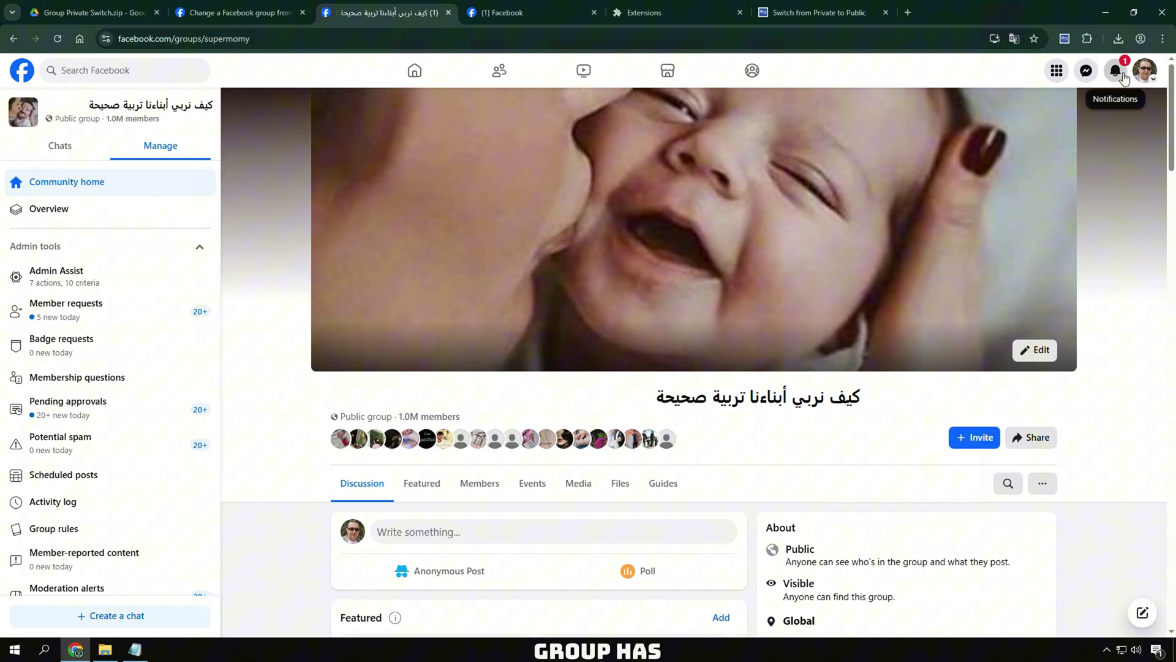
Check the privacy-change notice in Facebook notifications
{"action": "left_click", "coordinate": [1124, 74]}
{"action": "left_click", "coordinate": [1124, 263]}
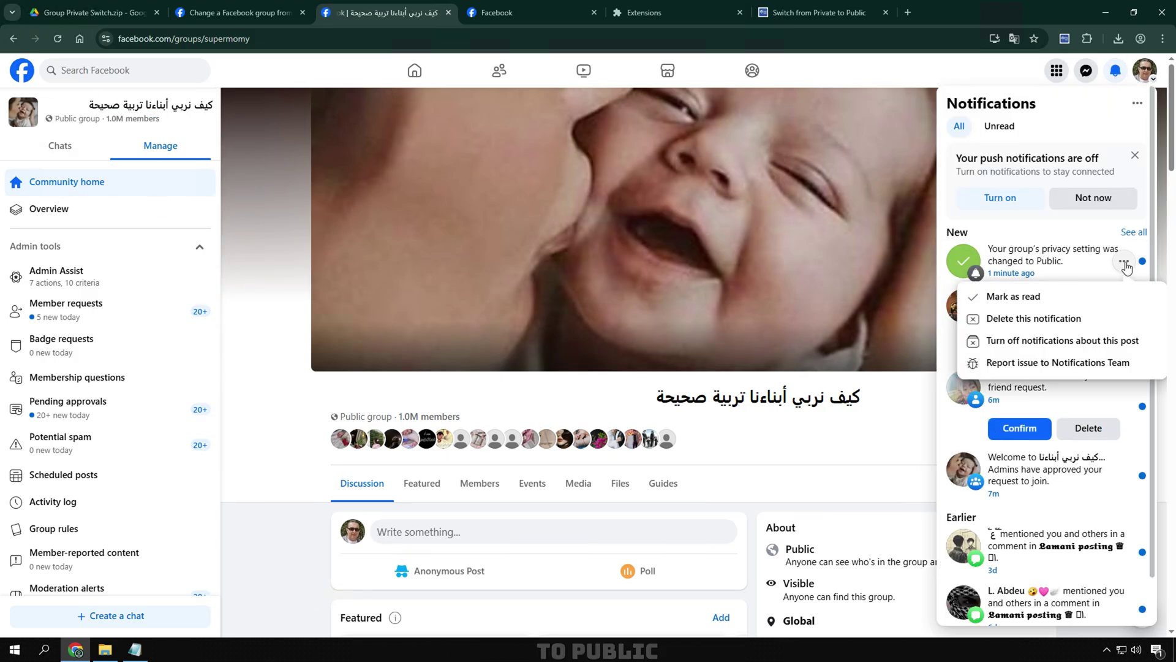
{"action": "left_click", "coordinate": [1124, 263]}
{"action": "scroll", "coordinate": [58, 358], "scroll_direction": "down", "scroll_amount": 6}
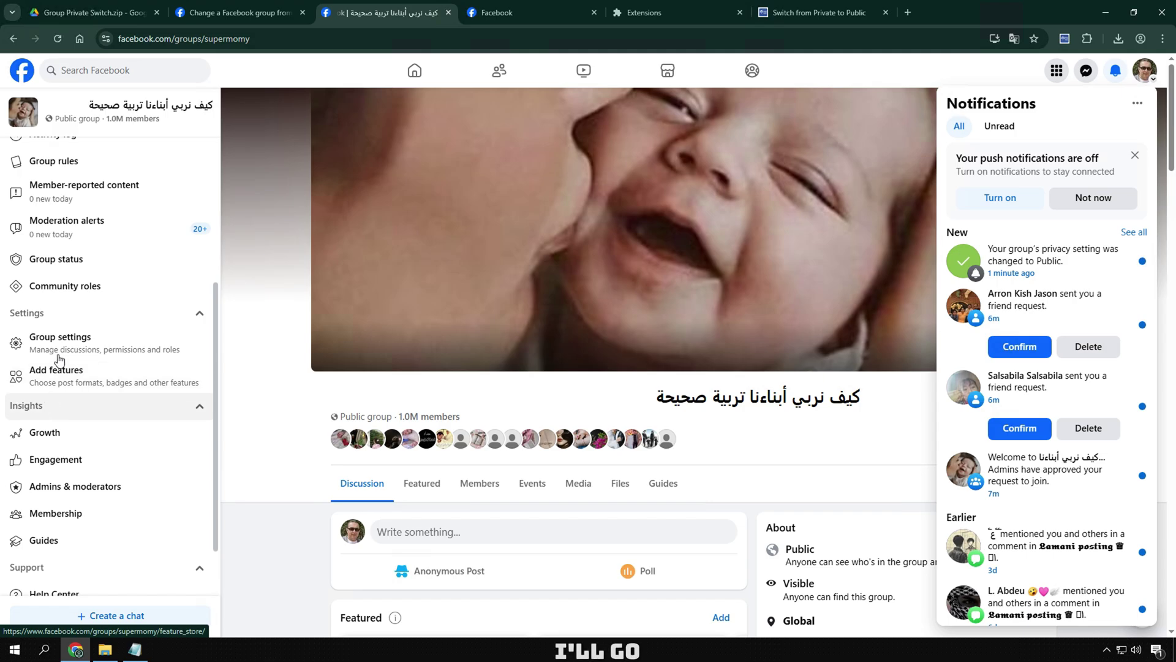
Expand the Privacy row in group settings to show Public selected
{"action": "left_click", "coordinate": [59, 350]}
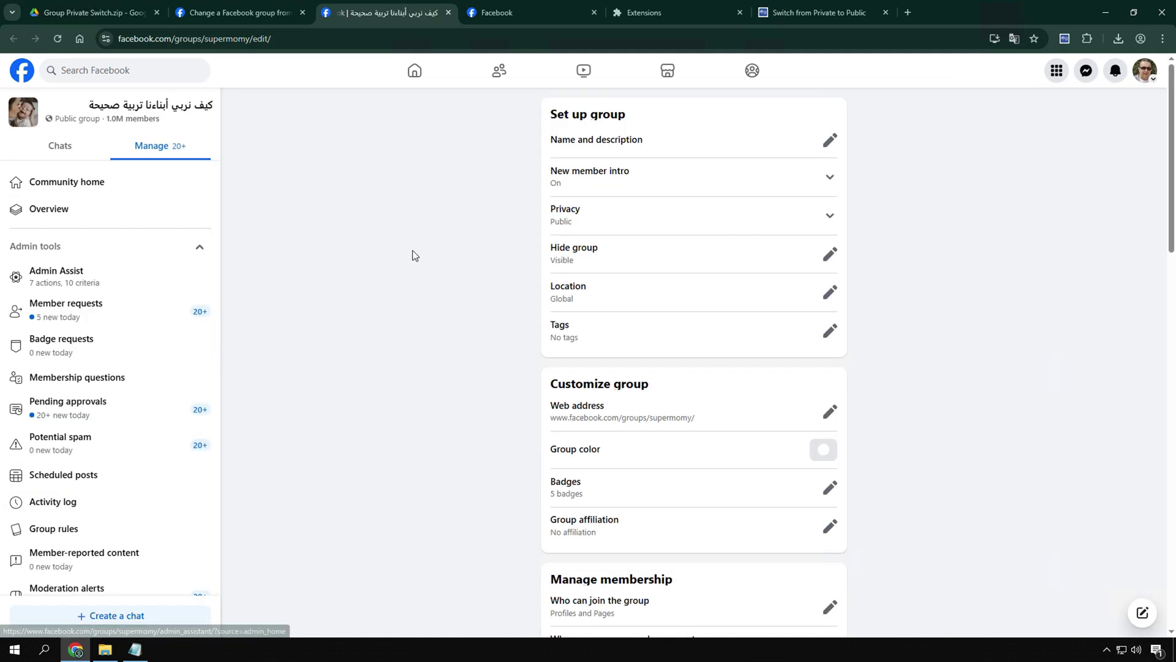
{"action": "left_click", "coordinate": [437, 227]}
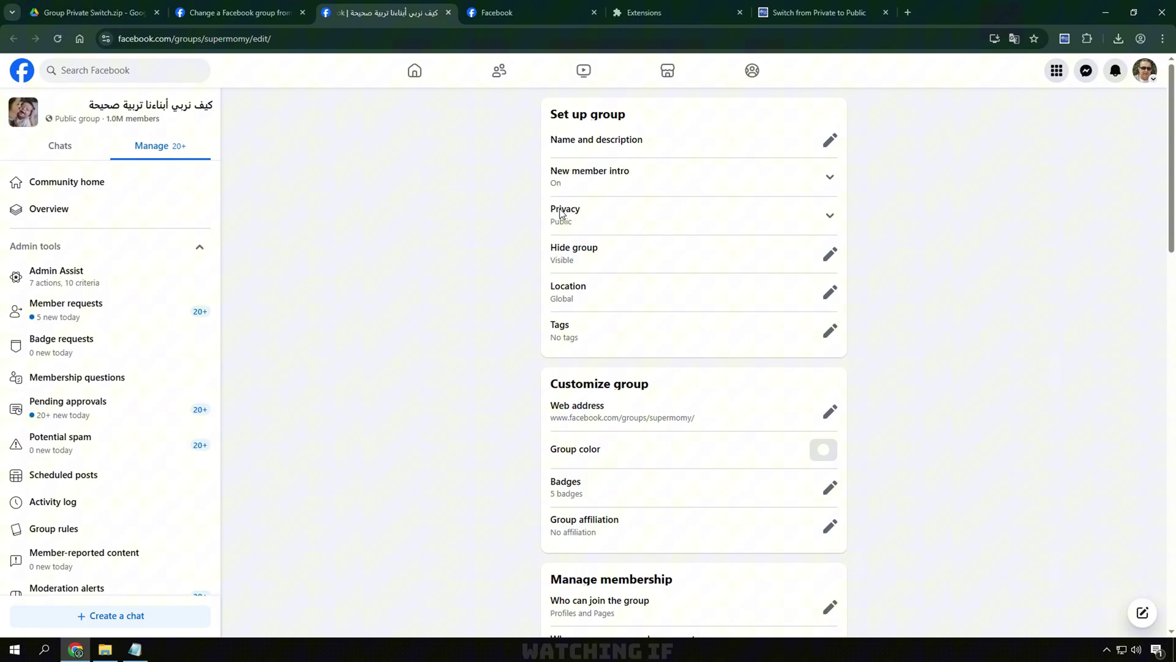
{"action": "left_click", "coordinate": [840, 215]}
{"action": "double_click", "coordinate": [585, 214]}
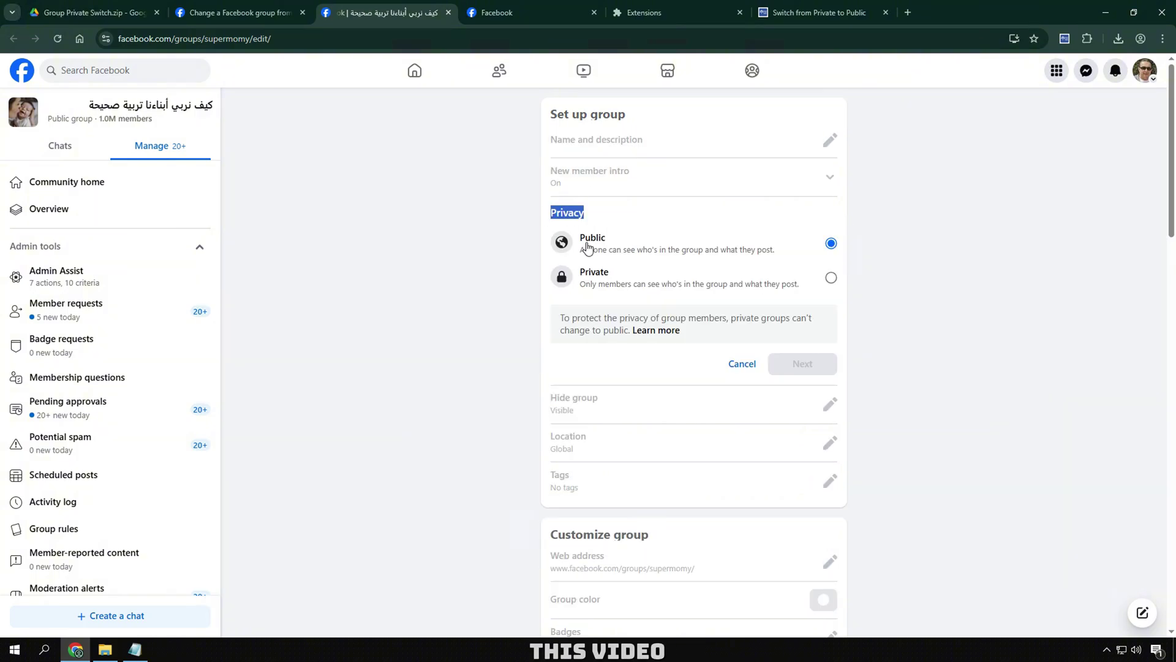
{"action": "left_click", "coordinate": [465, 248]}
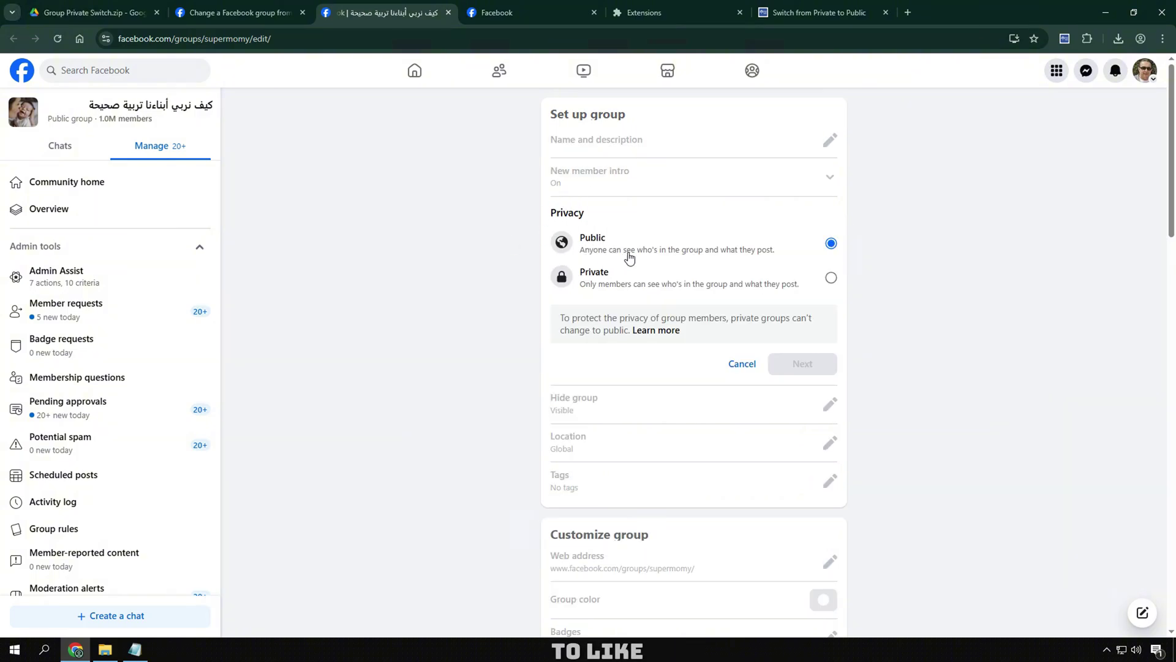